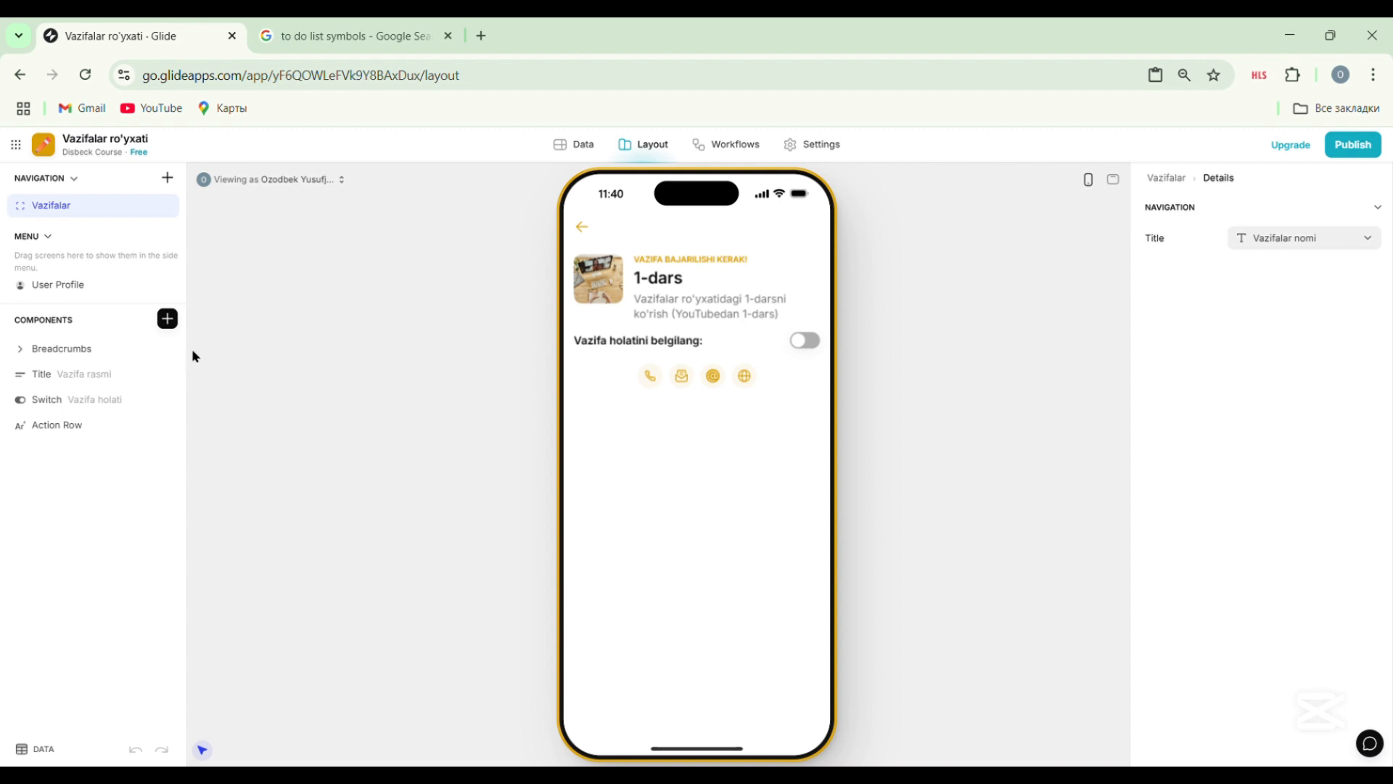
Add a Container component to the task details screen and set its background to Accent.
left_click(169, 320)
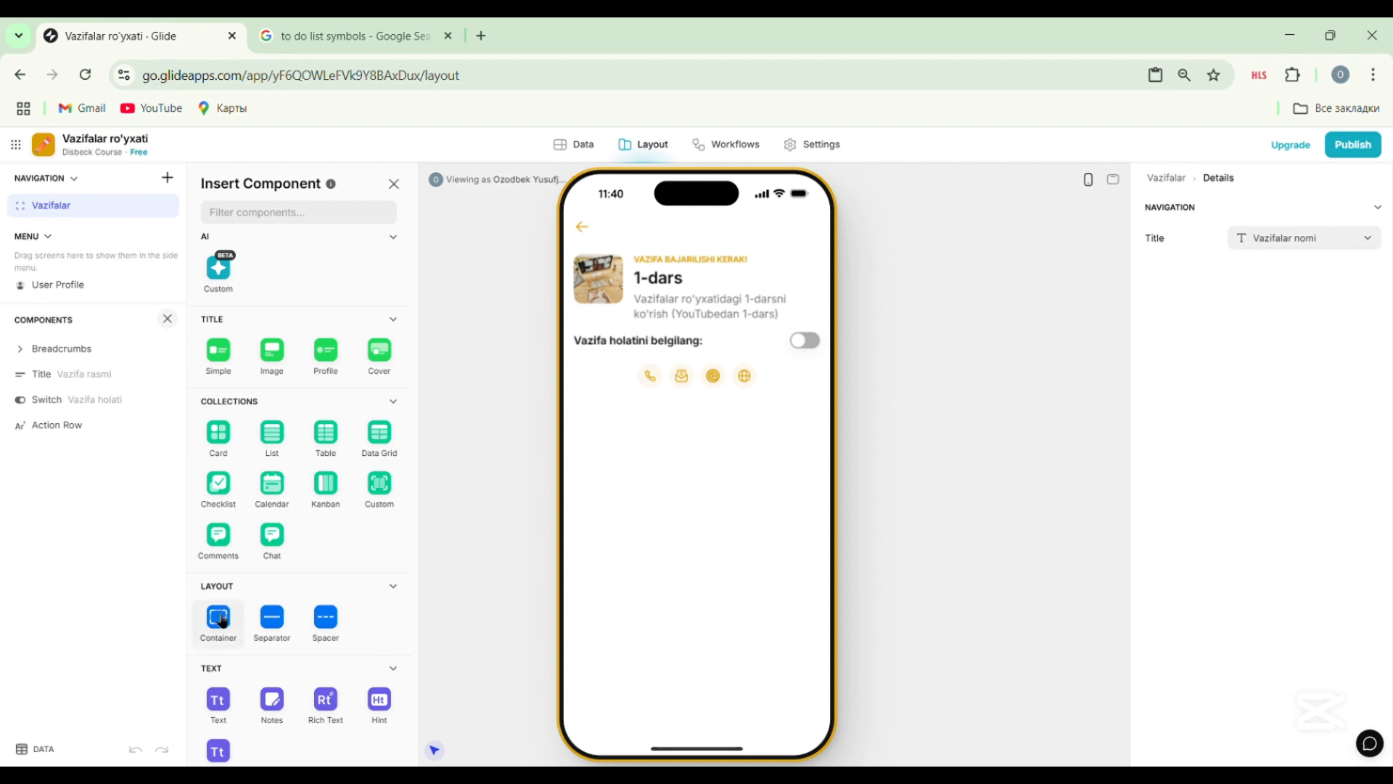
left_click(219, 619)
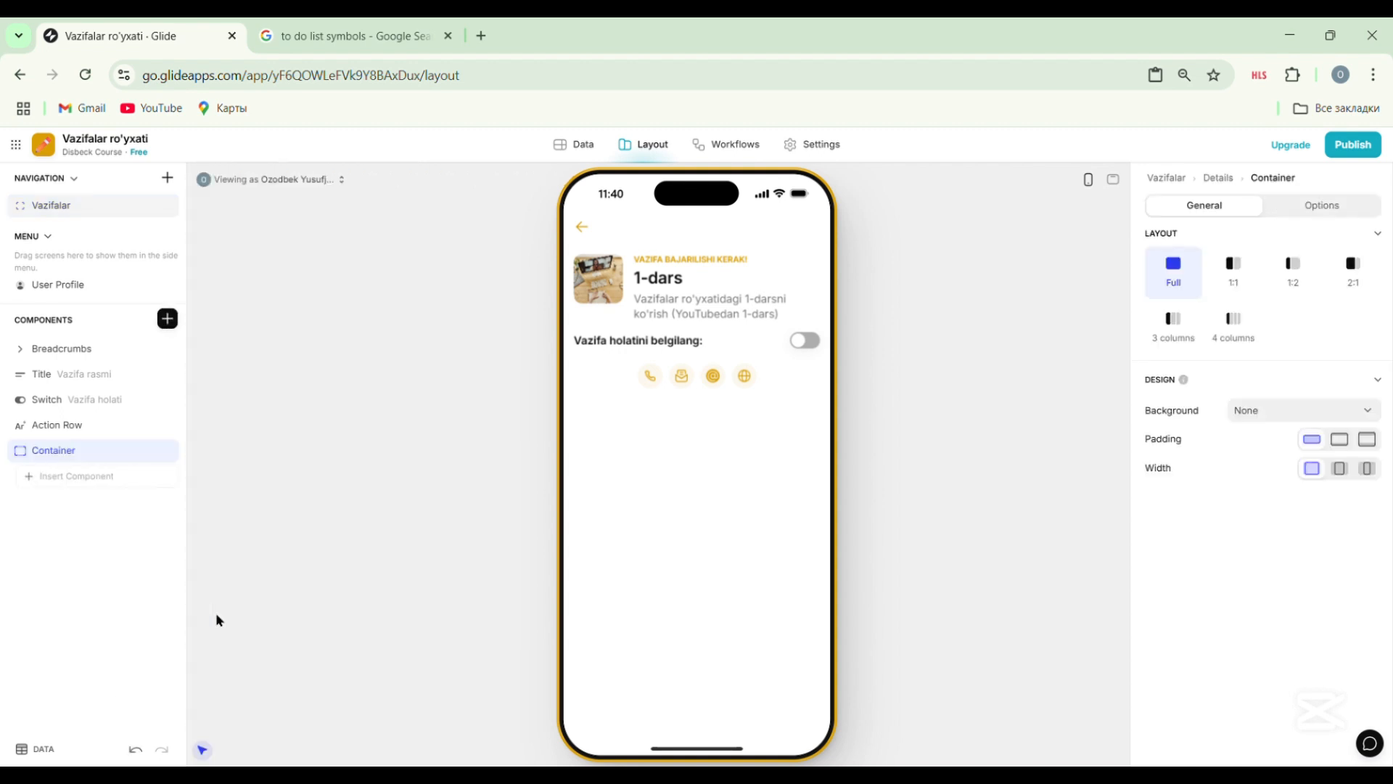
left_click(1299, 408)
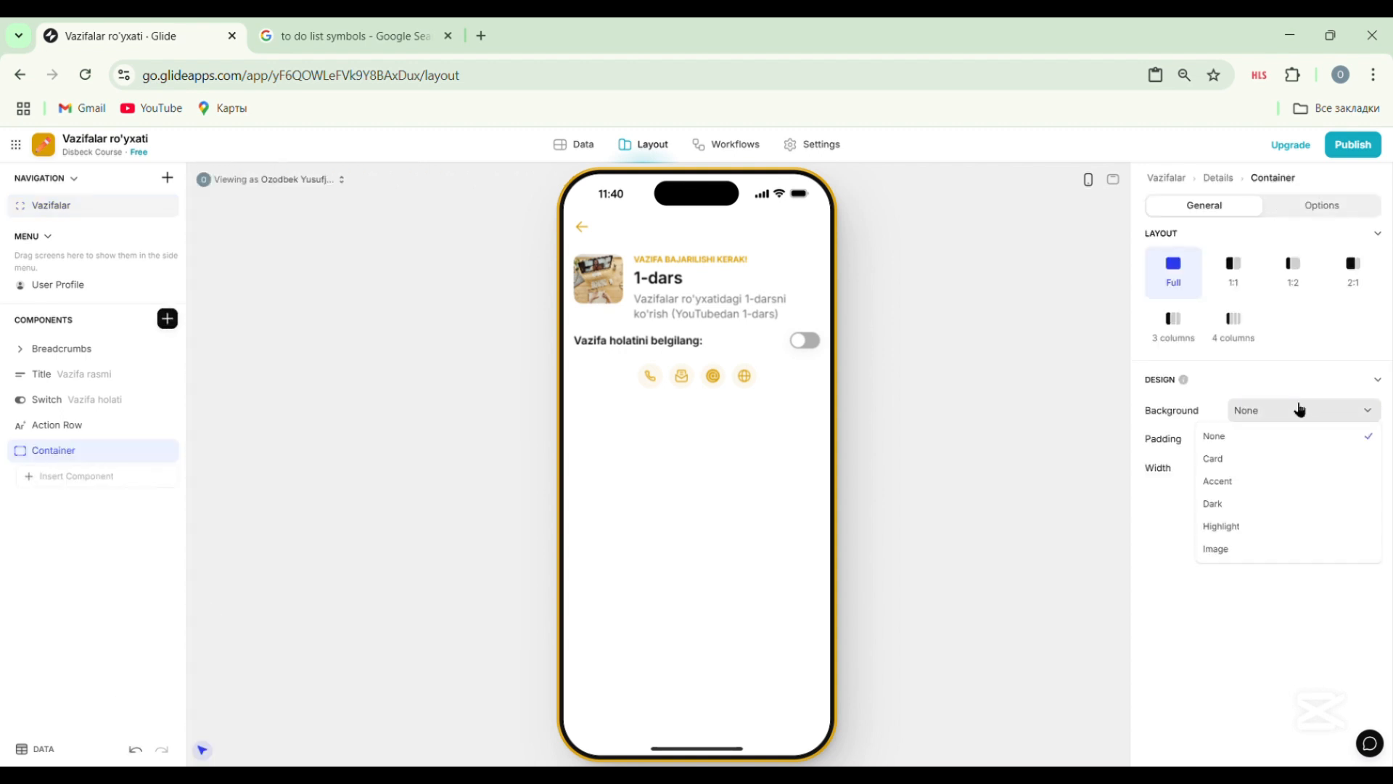
left_click(1270, 480)
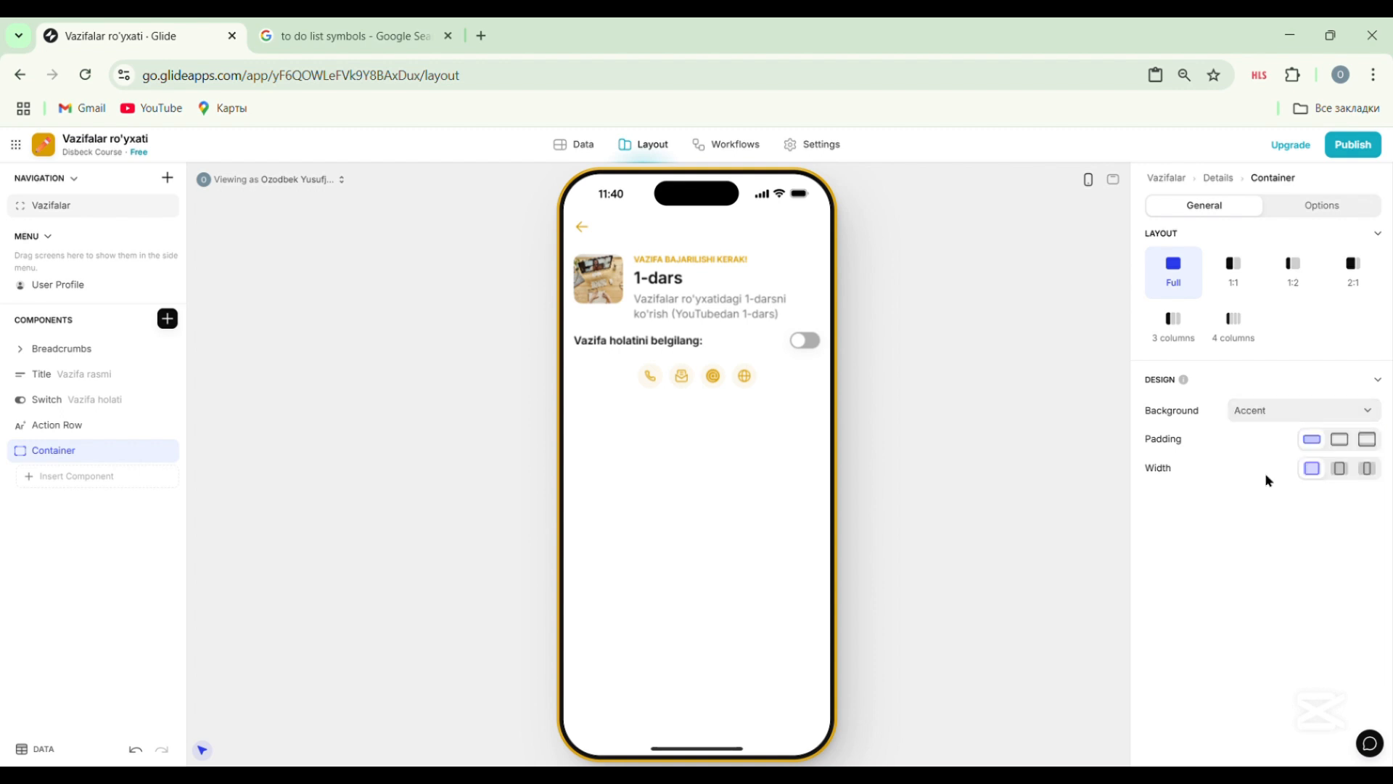
Insert a Fields component inside the container and move the Action Row into the container above it.
left_click(123, 492)
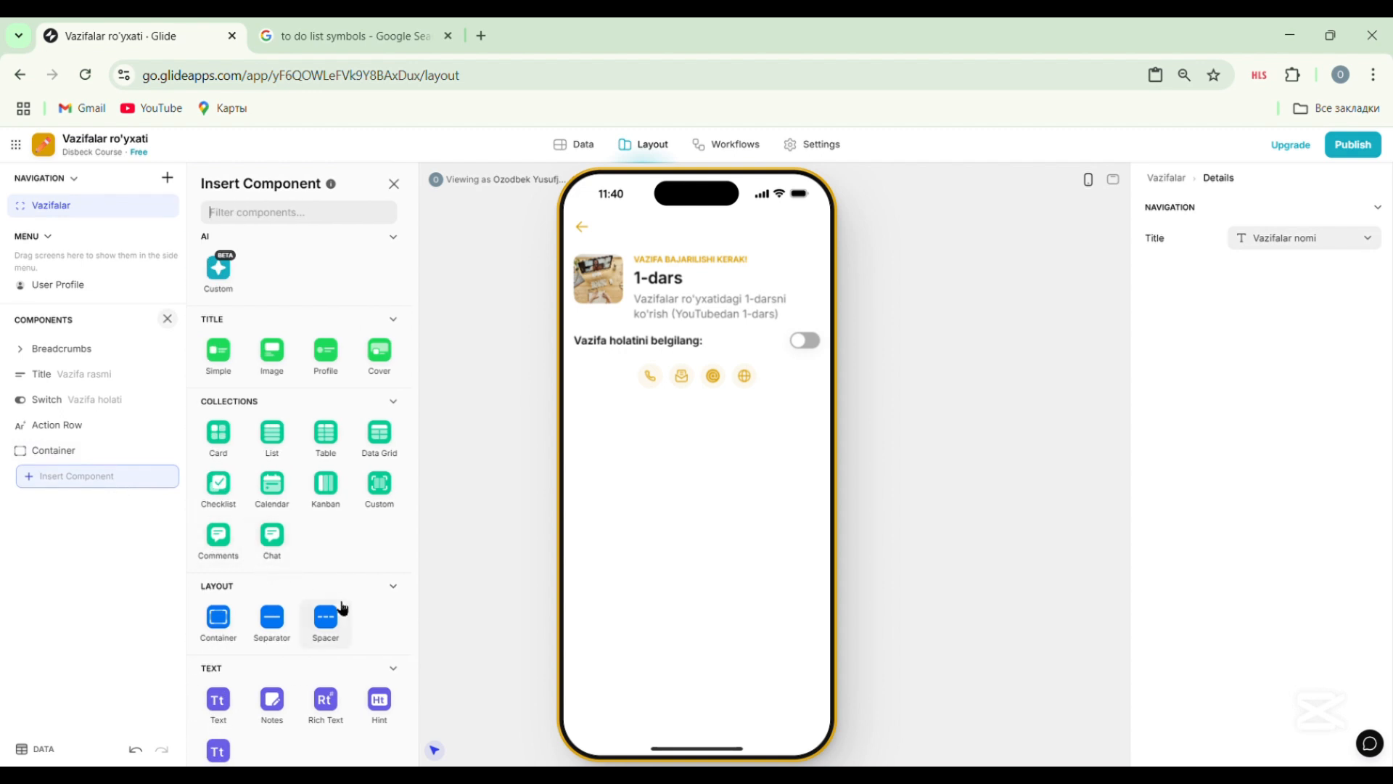
scroll(341, 609, "down", 3)
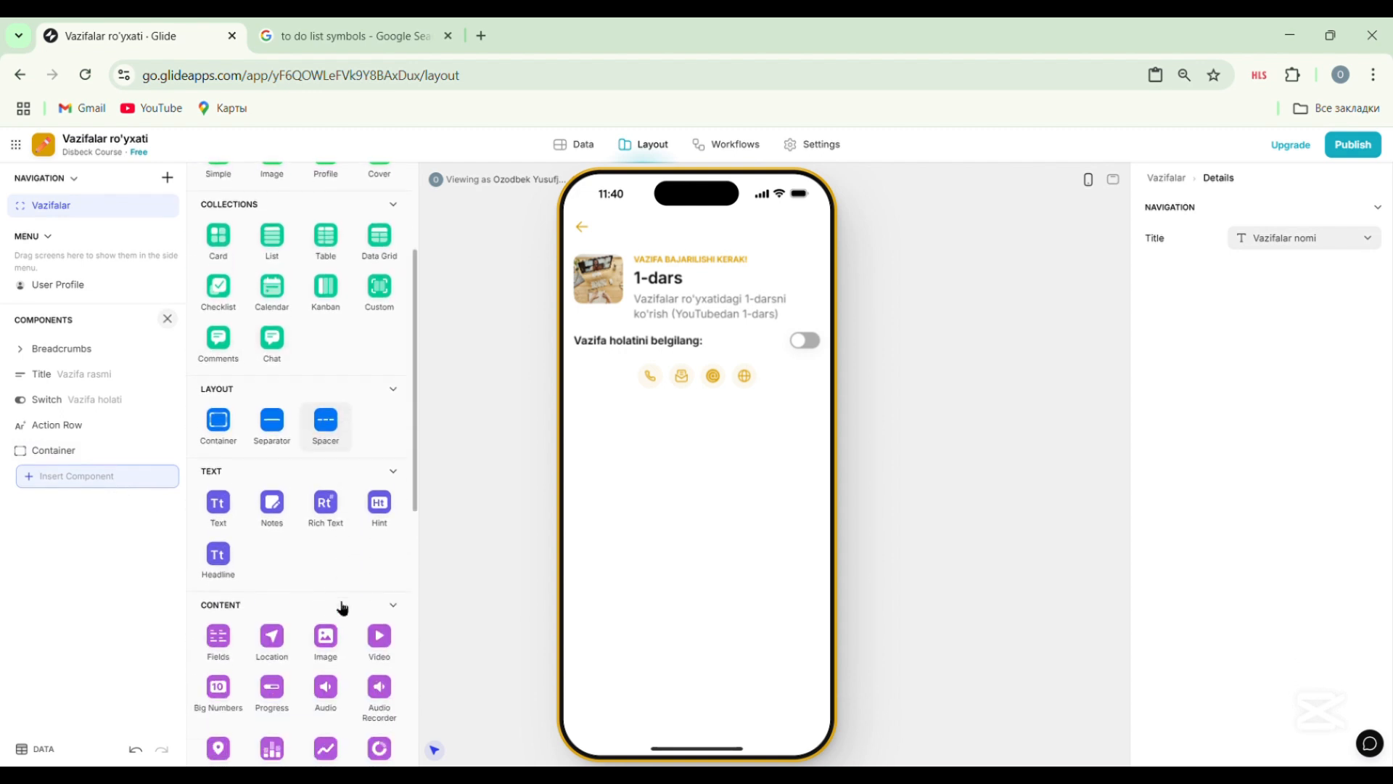
left_click(219, 637)
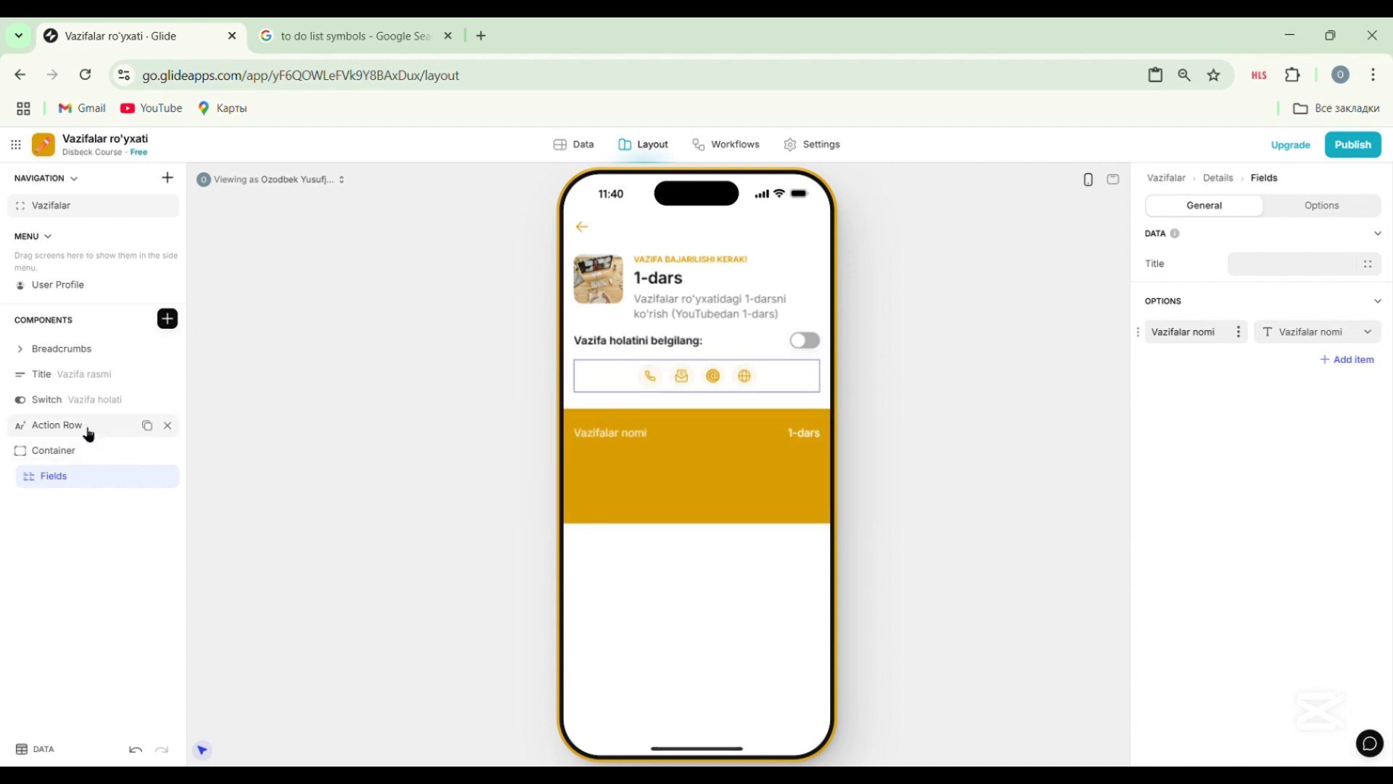
left_click_drag(85, 430, 94, 461)
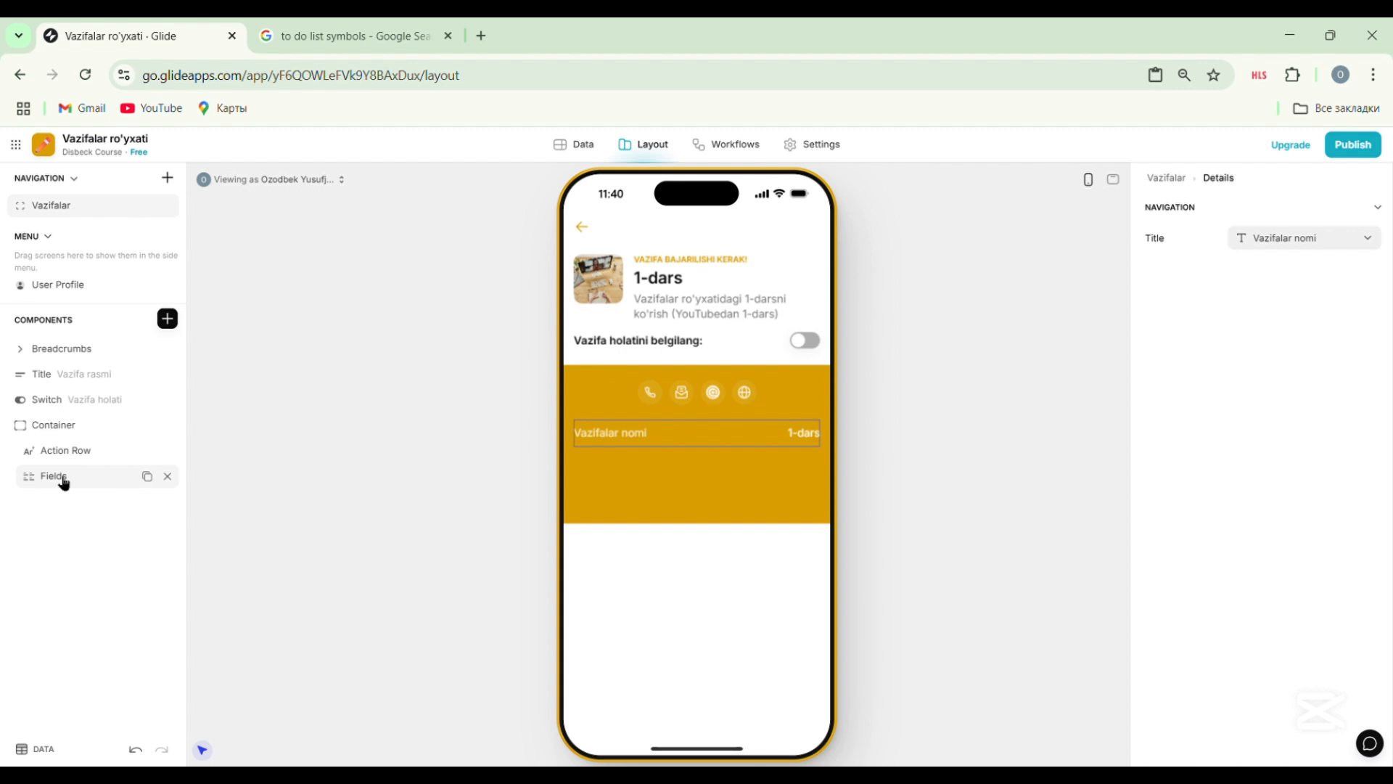
Change the container's background to Dark.
left_click(76, 428)
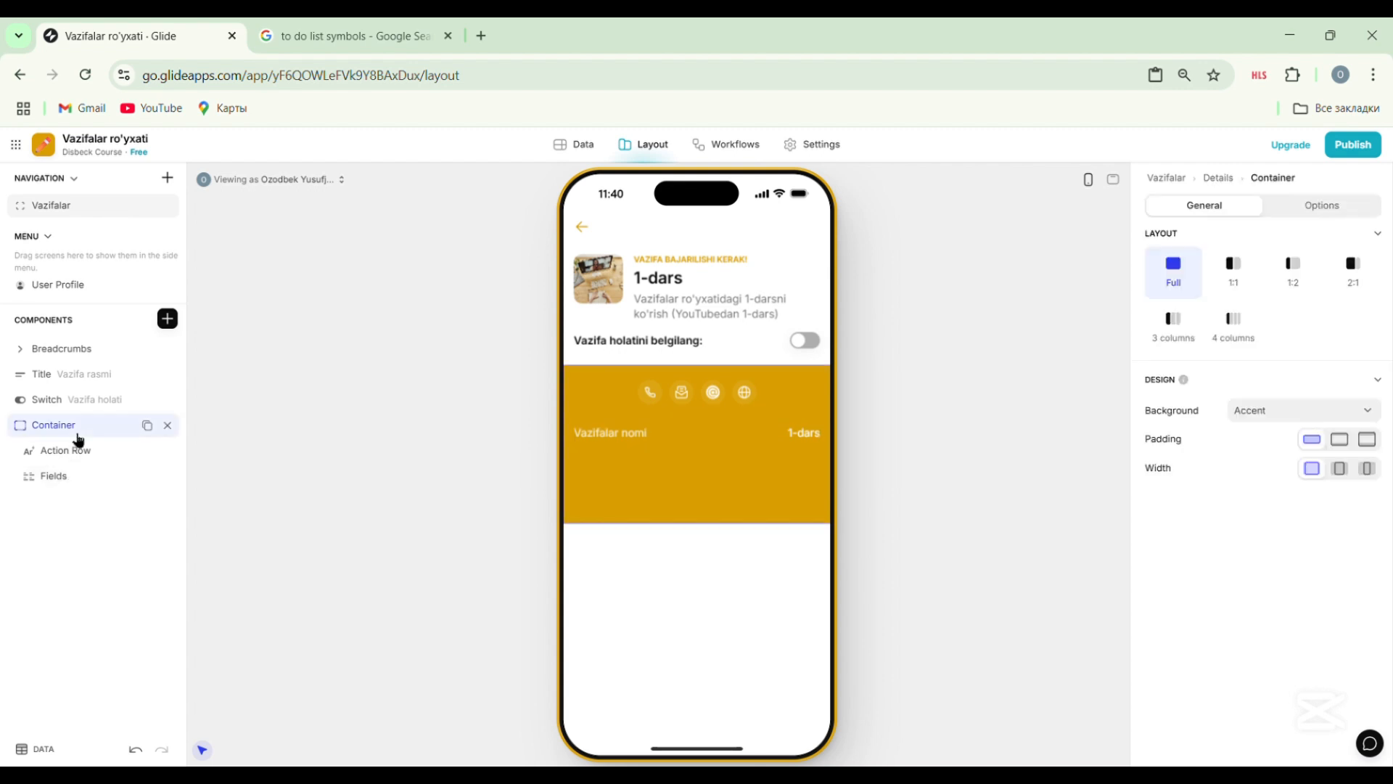
left_click(1282, 413)
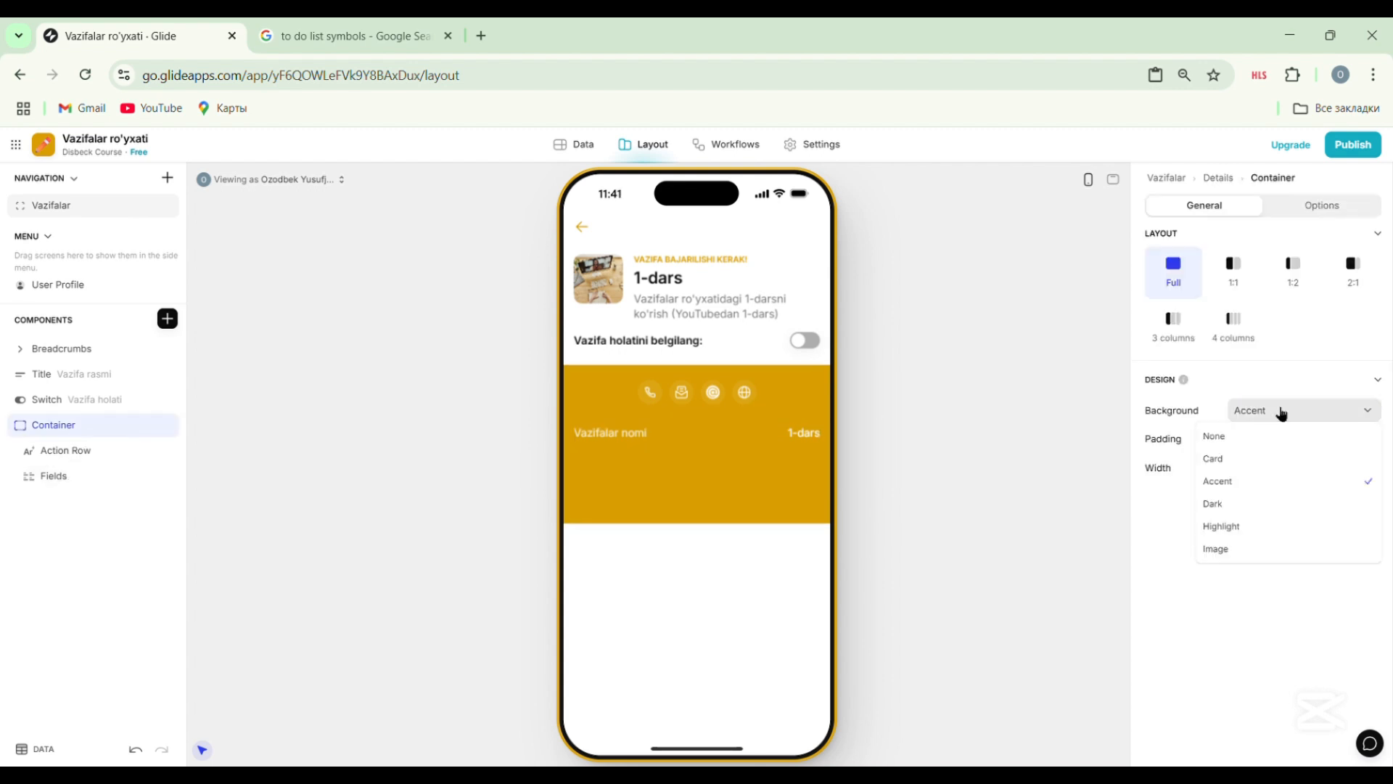
left_click(1264, 503)
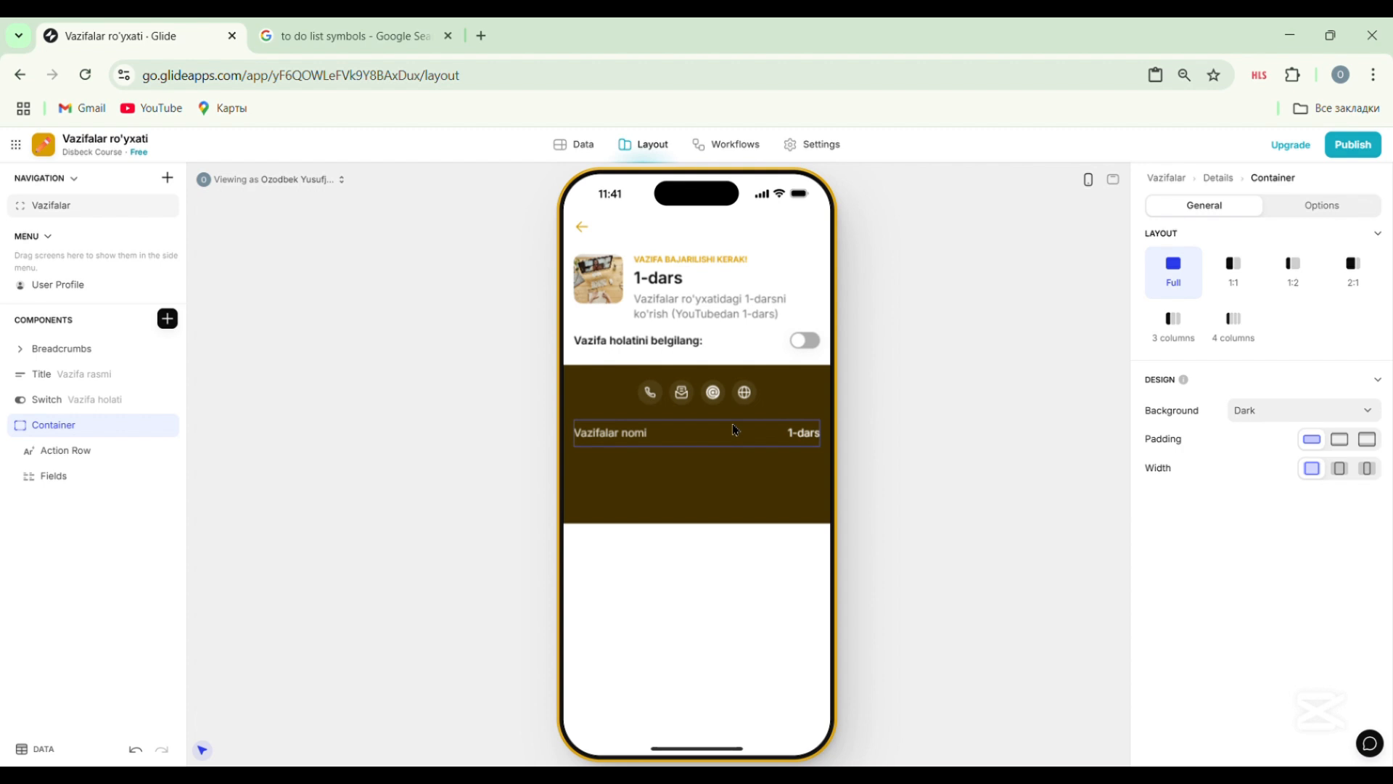
Set the Fields component's title to "Ma'lumotlar".
left_click(64, 484)
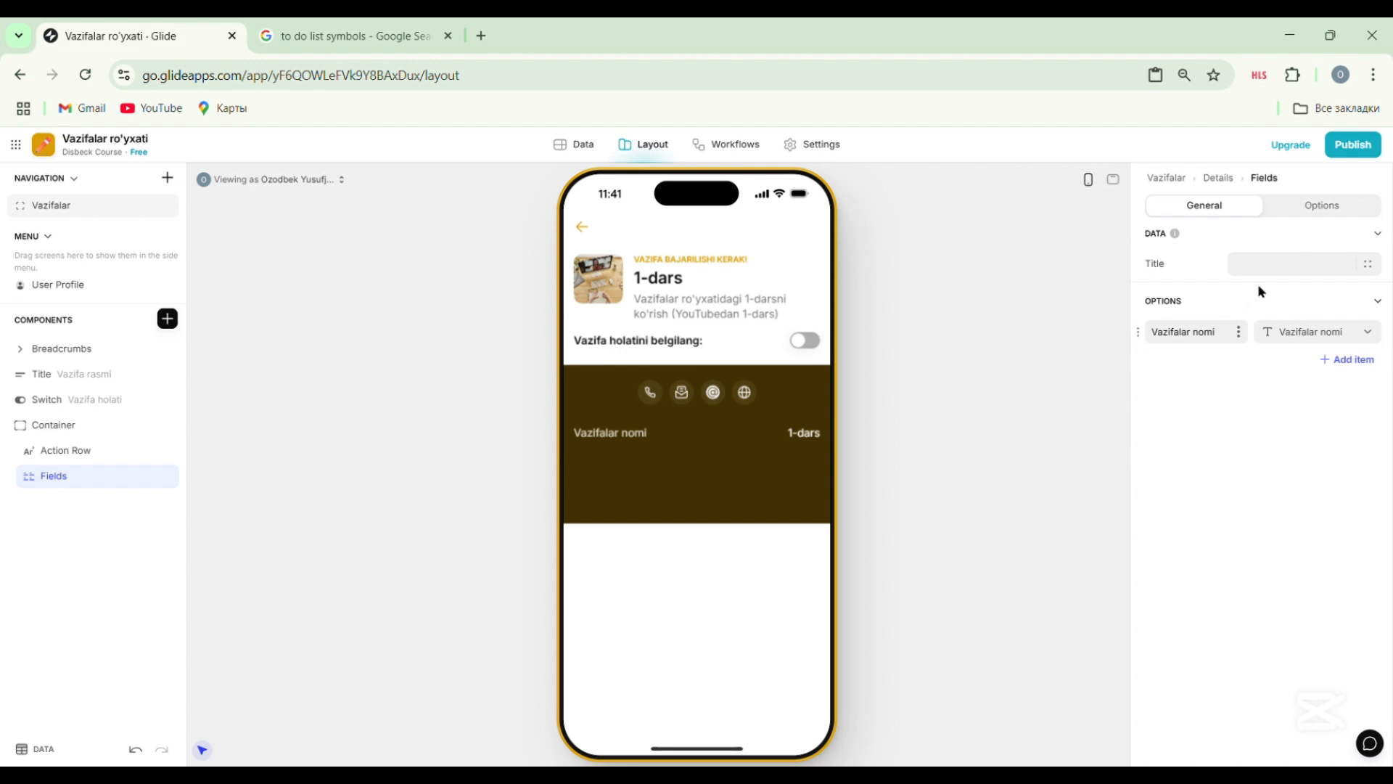
left_click(1281, 267)
type("Ma'lumotla")
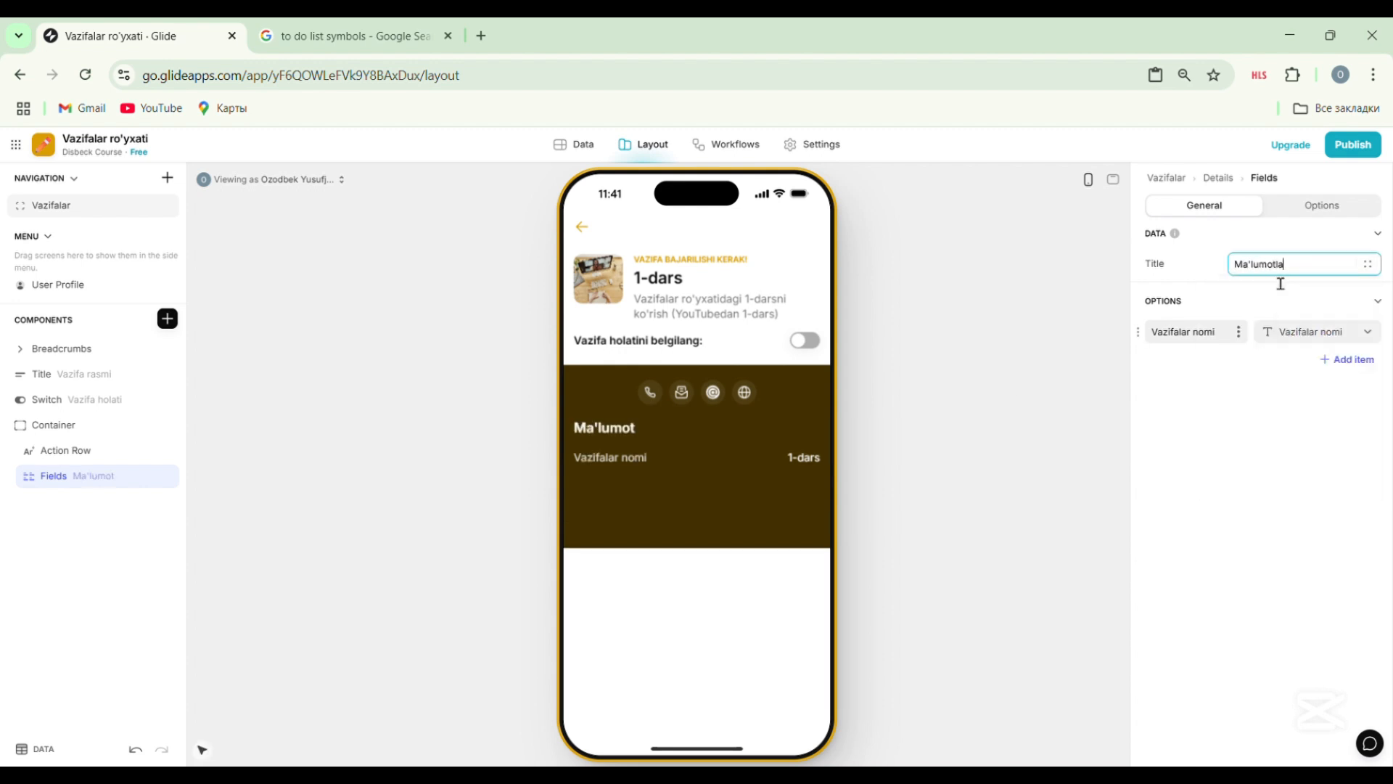
type("r")
Rename the first field's label to "Vazifa nomi" and check its data source, keeping Vazifalar nomi.
left_click(1232, 347)
key("BackSpace")
key("BackSpace")
key("BackSpace")
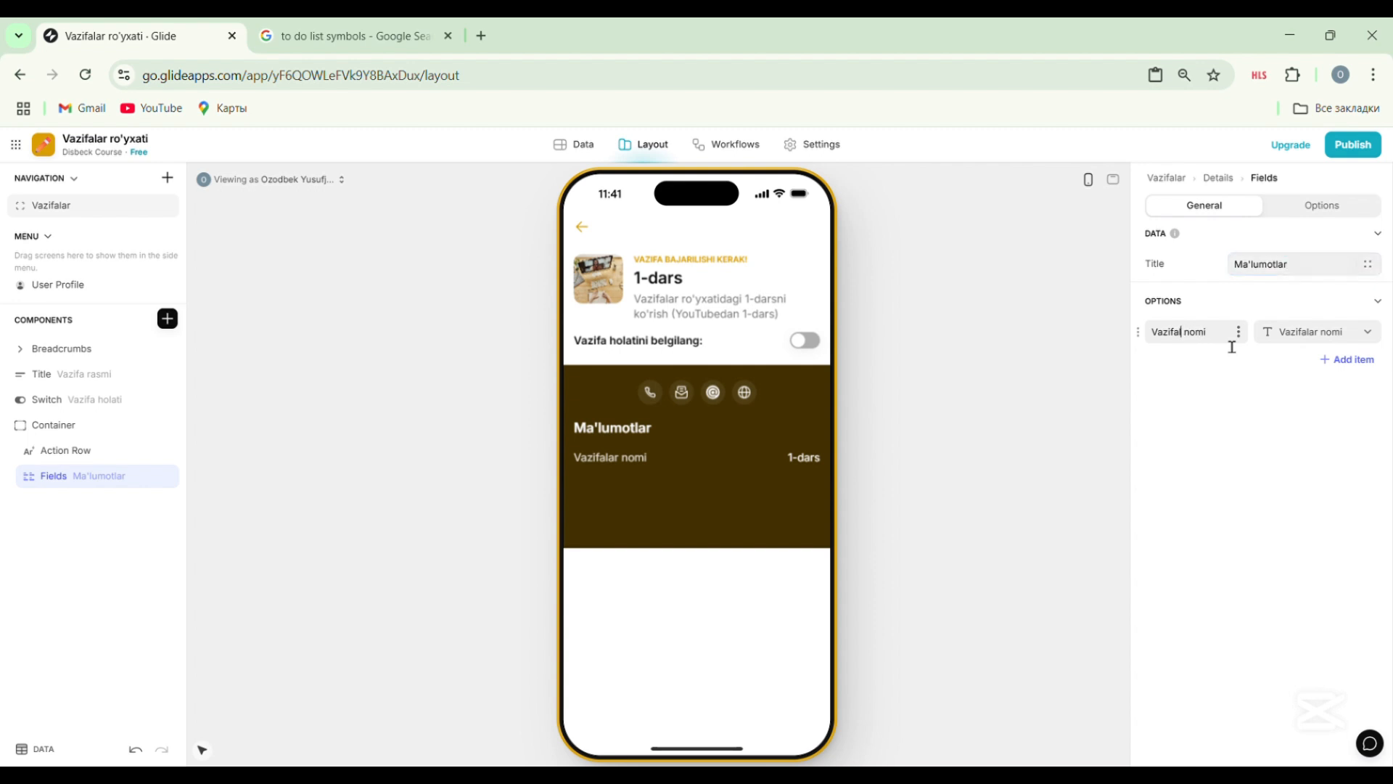
left_click(1337, 332)
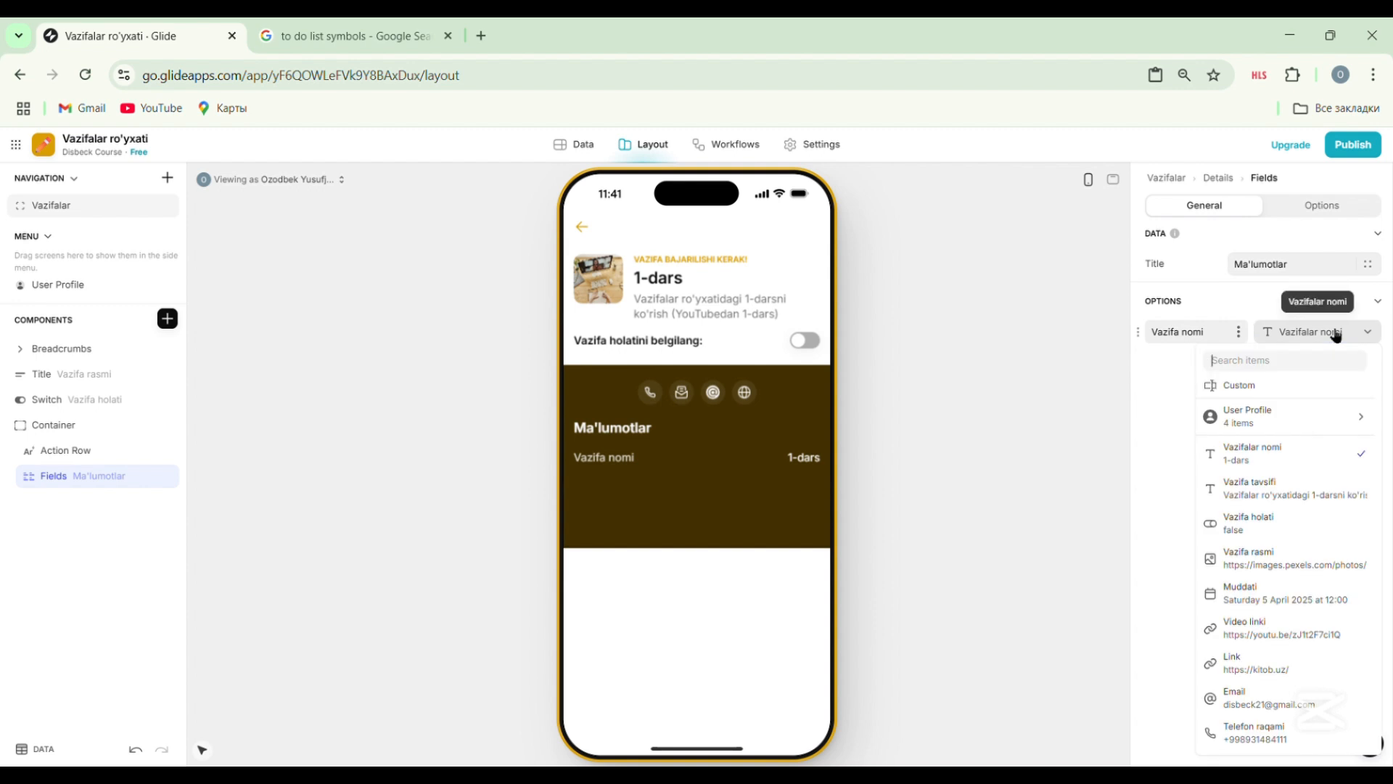
left_click(1338, 332)
Add Vazifa tavsifi and Vazifa holati items to the fields, and test the task status switch on and off in the preview.
left_click(1348, 361)
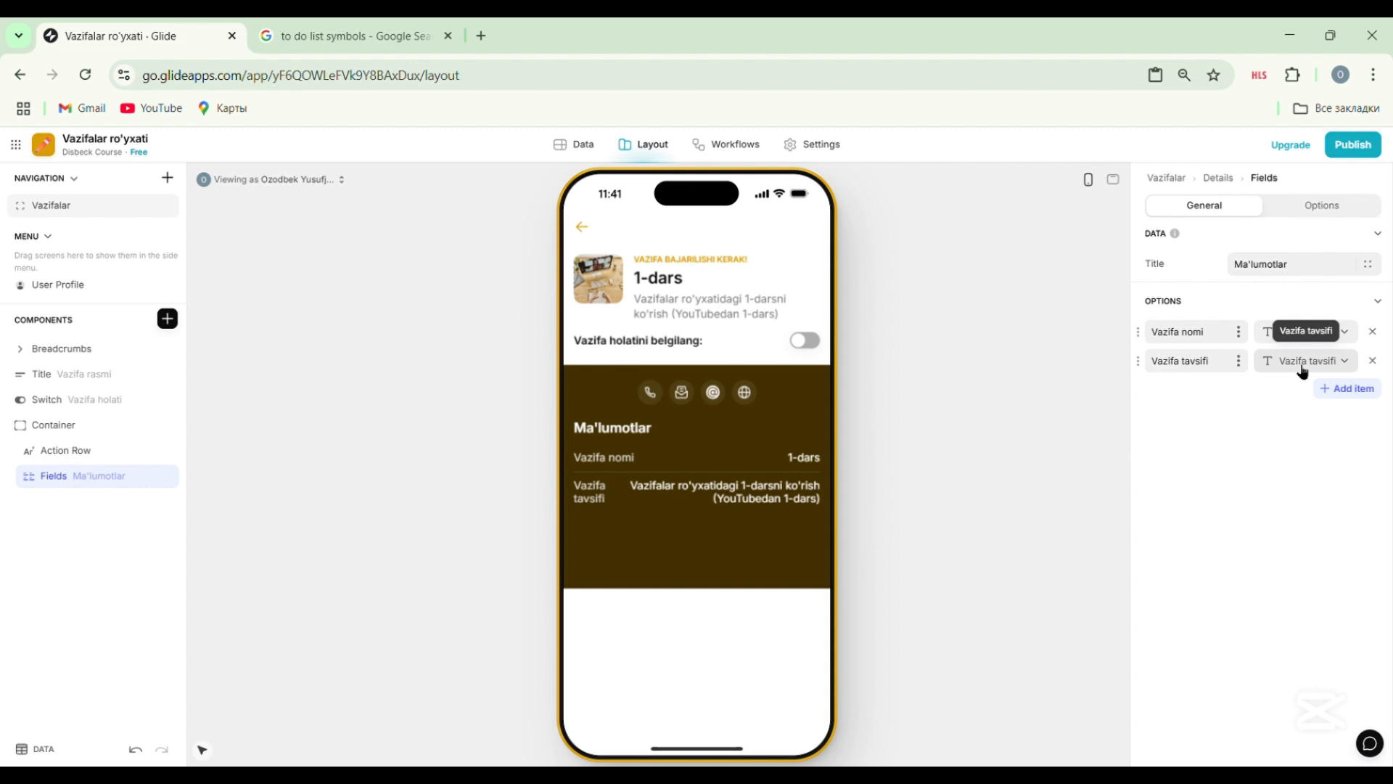
left_click(1346, 389)
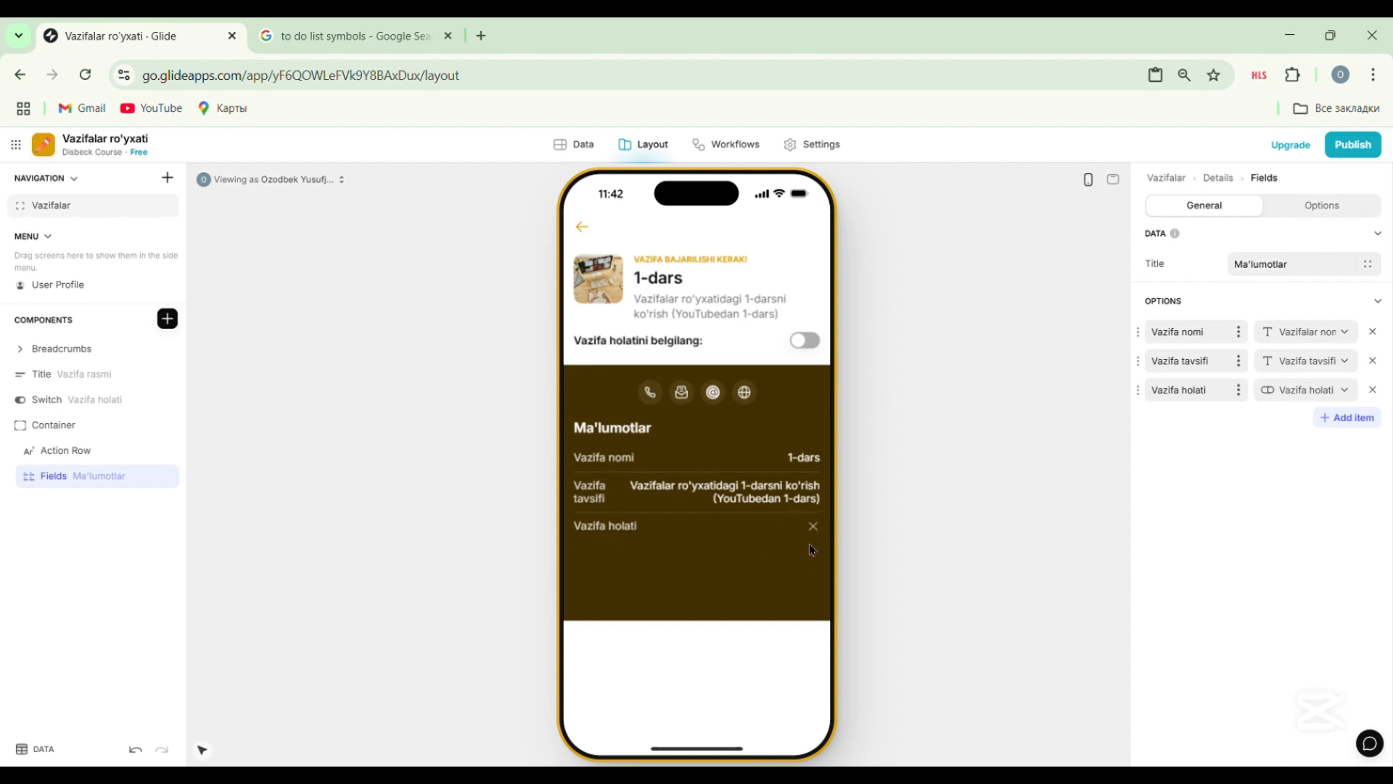
left_click(810, 345)
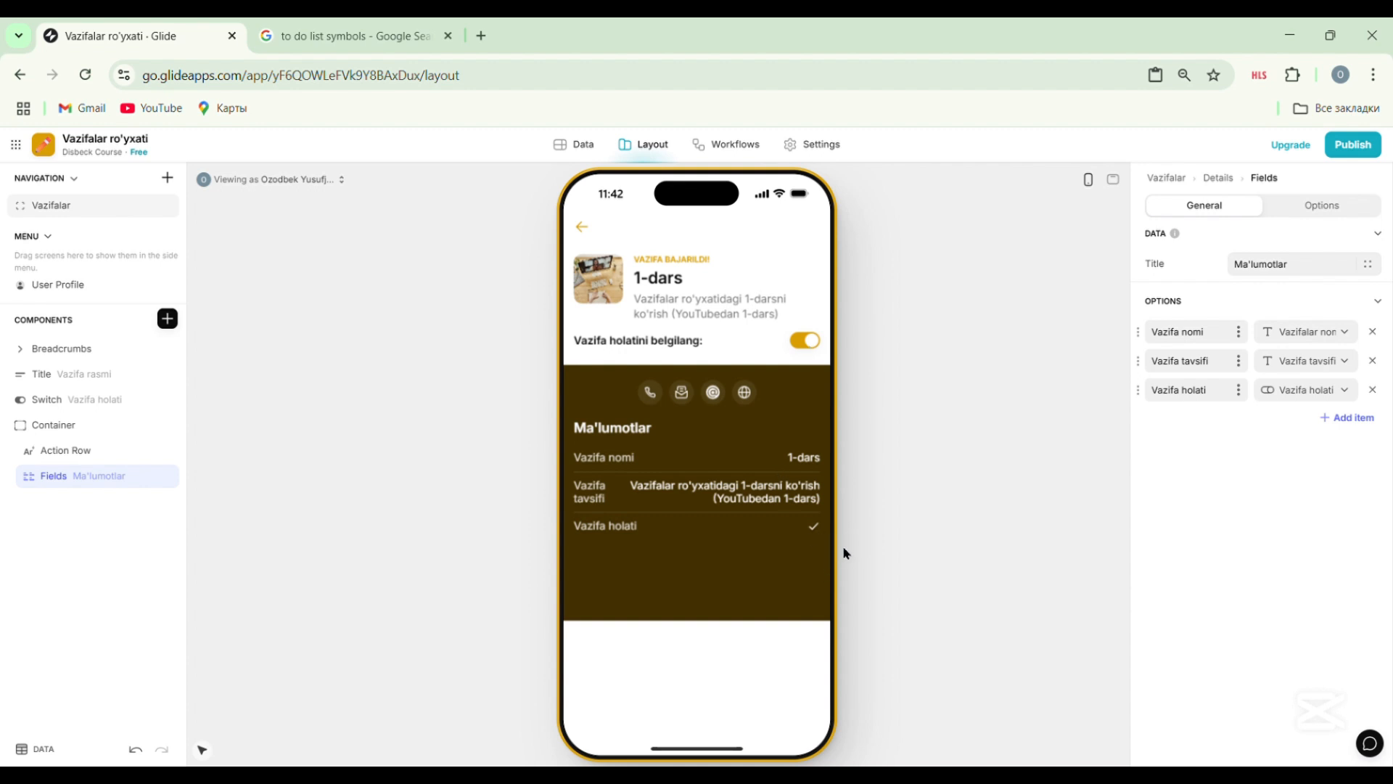
left_click(801, 344)
Add a fourth item to the fields and set its data source to Muddati.
left_click(1375, 422)
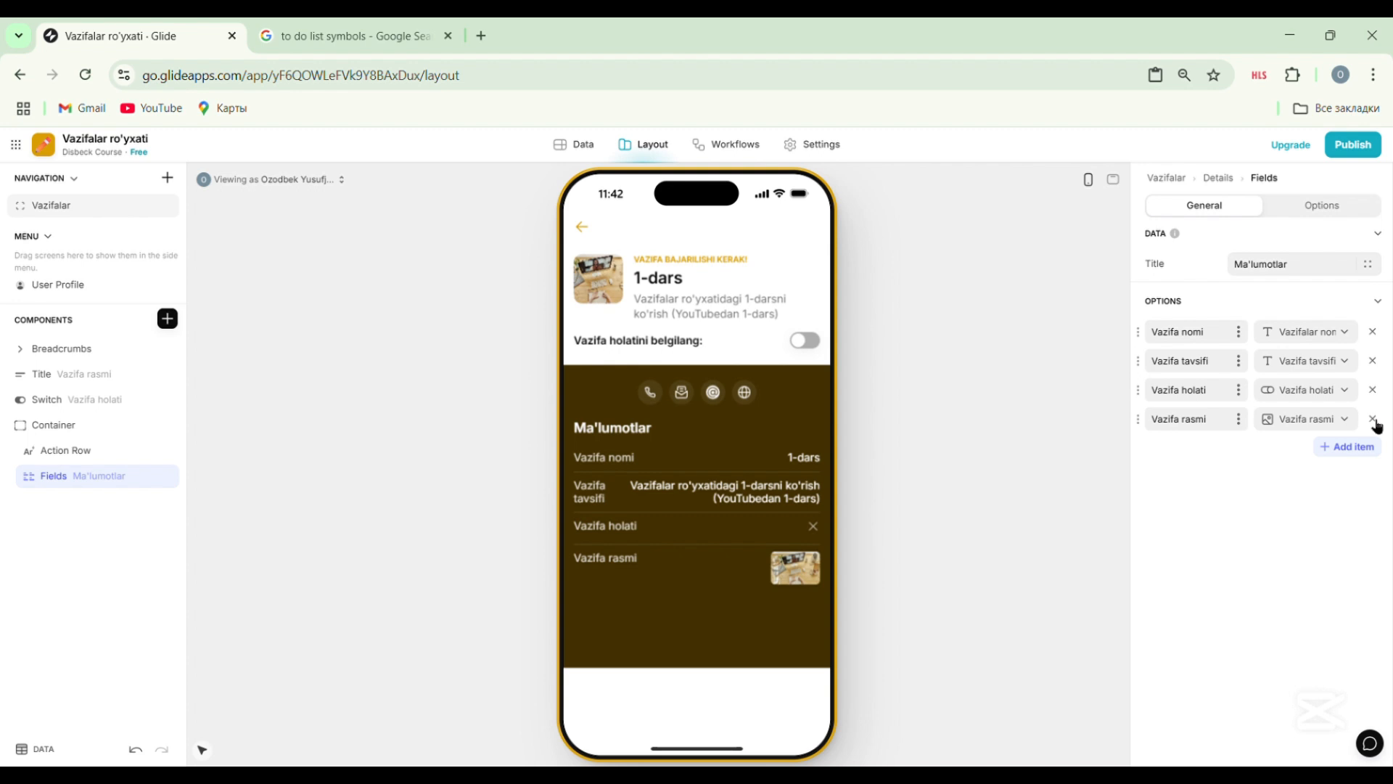
left_click(1339, 421)
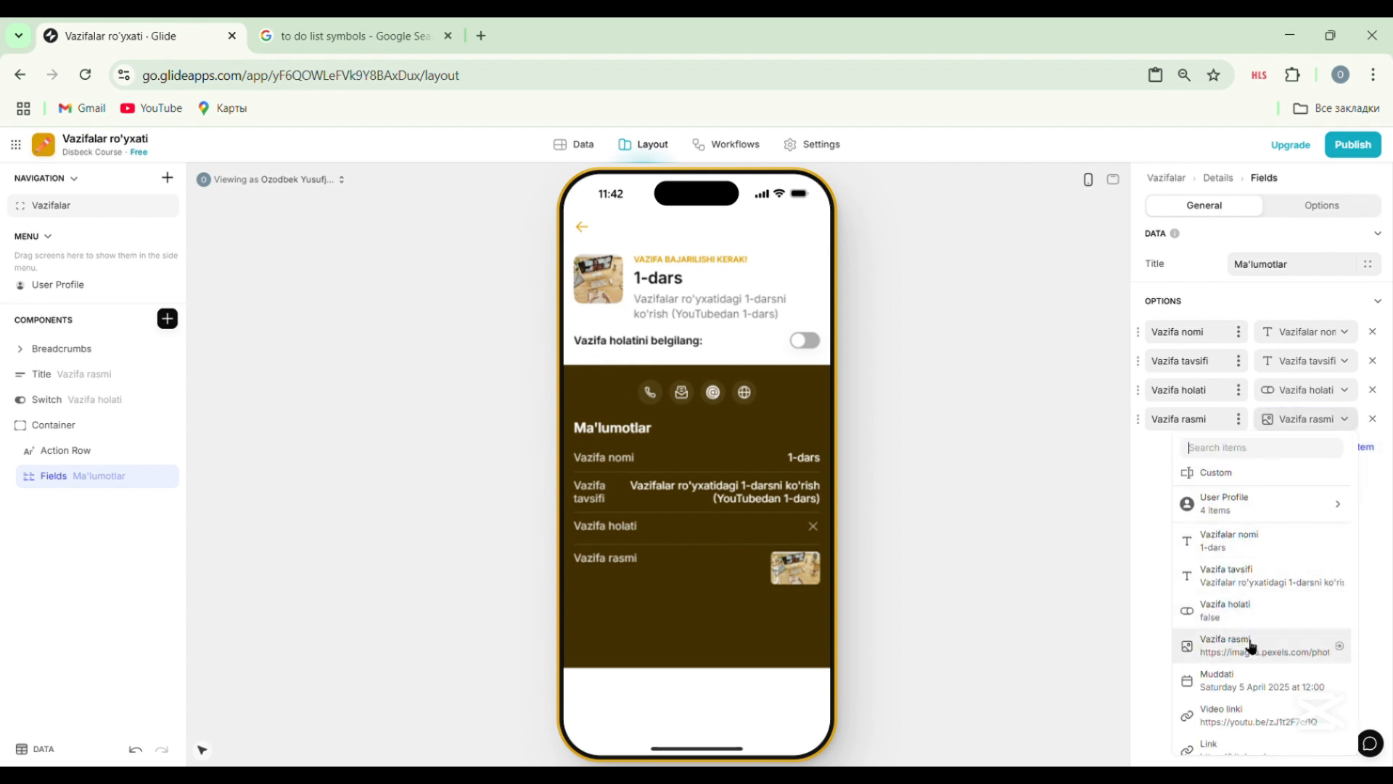
scroll(1250, 644, "down", 1)
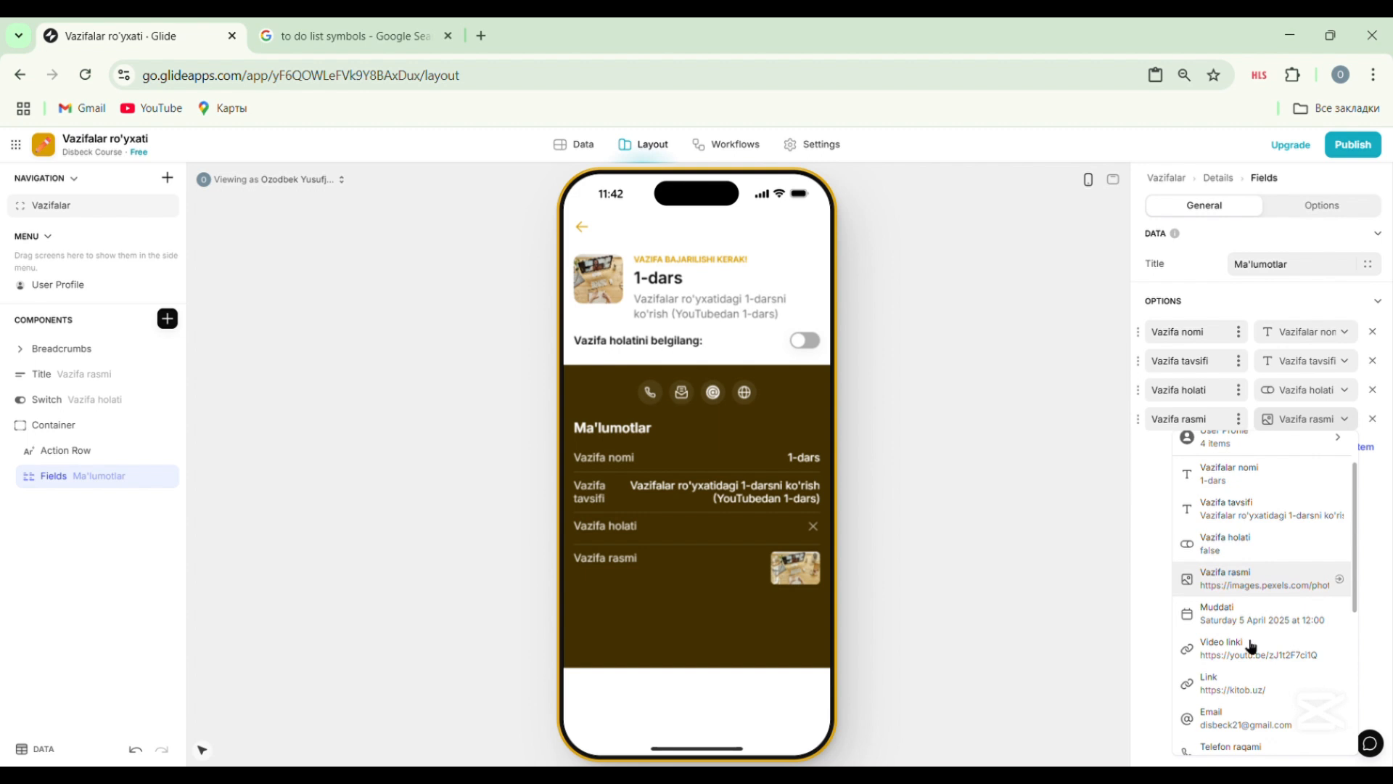
left_click(1229, 604)
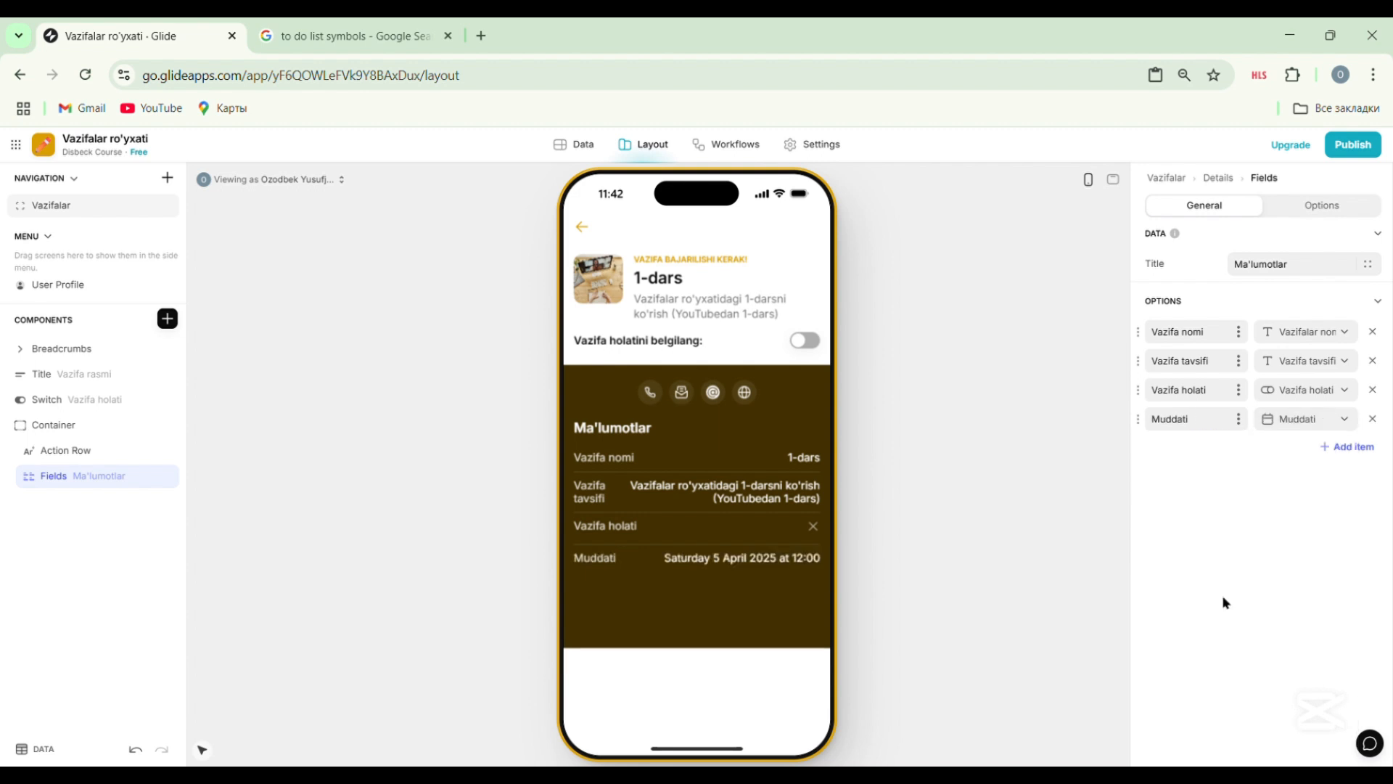
Add a fifth item to the fields and set its data source to Email.
left_click(1362, 453)
left_click(1318, 449)
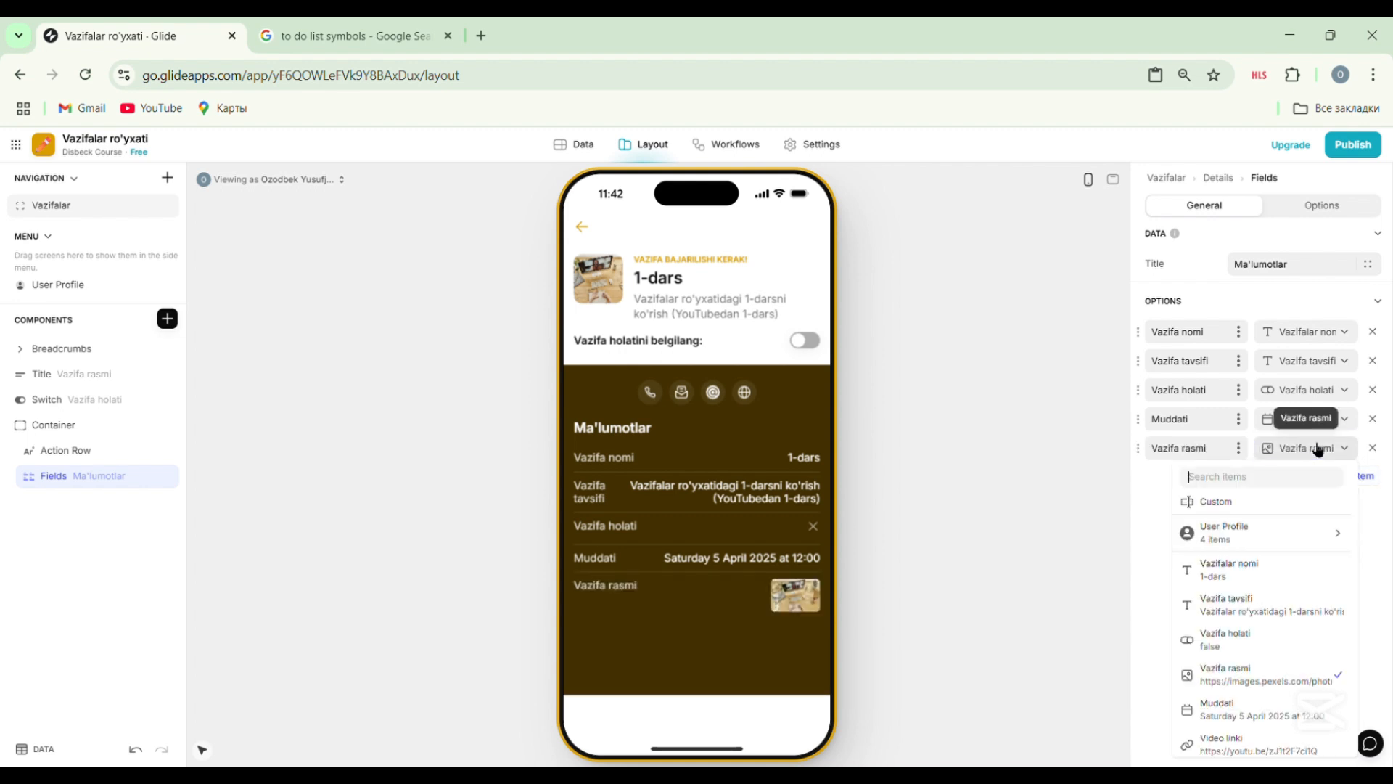
scroll(1248, 642, "down", 2)
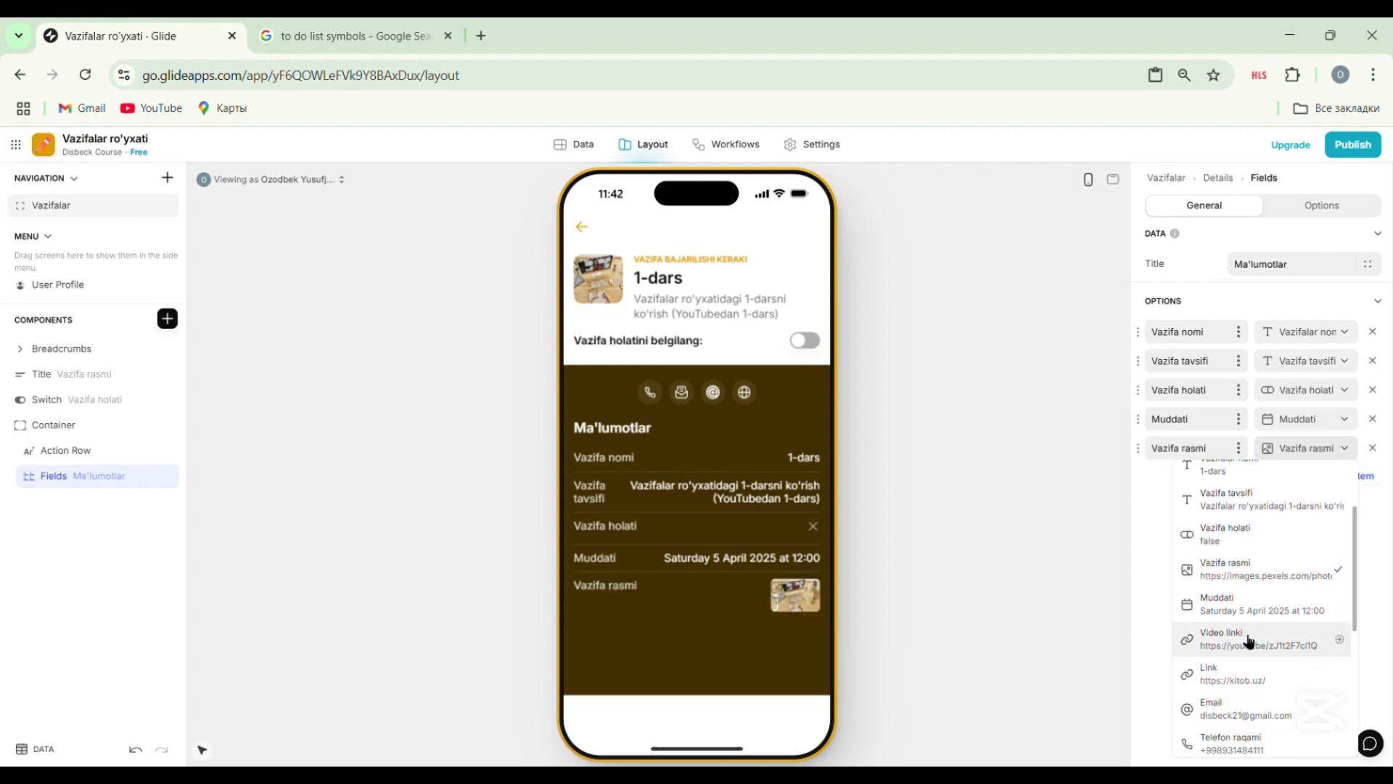
scroll(1250, 641, "down", 1)
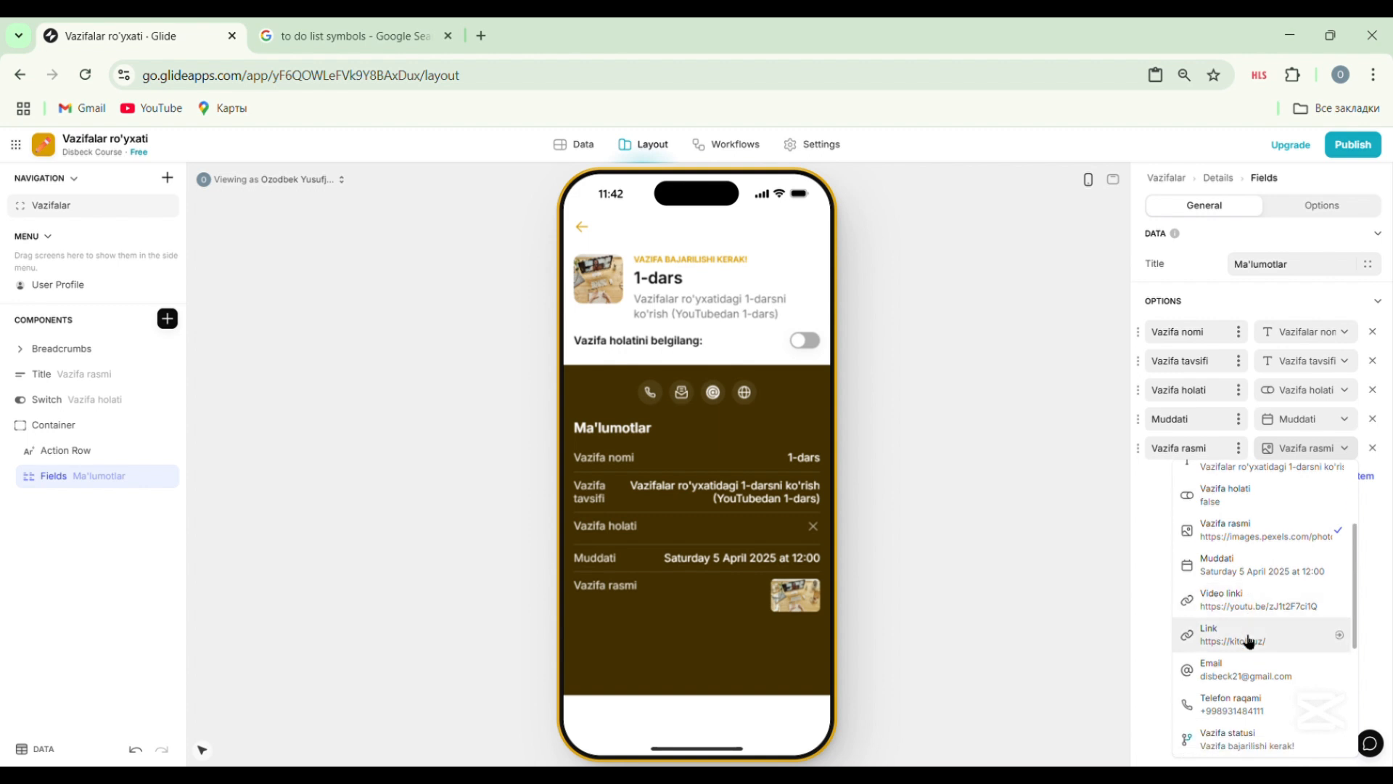
scroll(1249, 640, "down", 1)
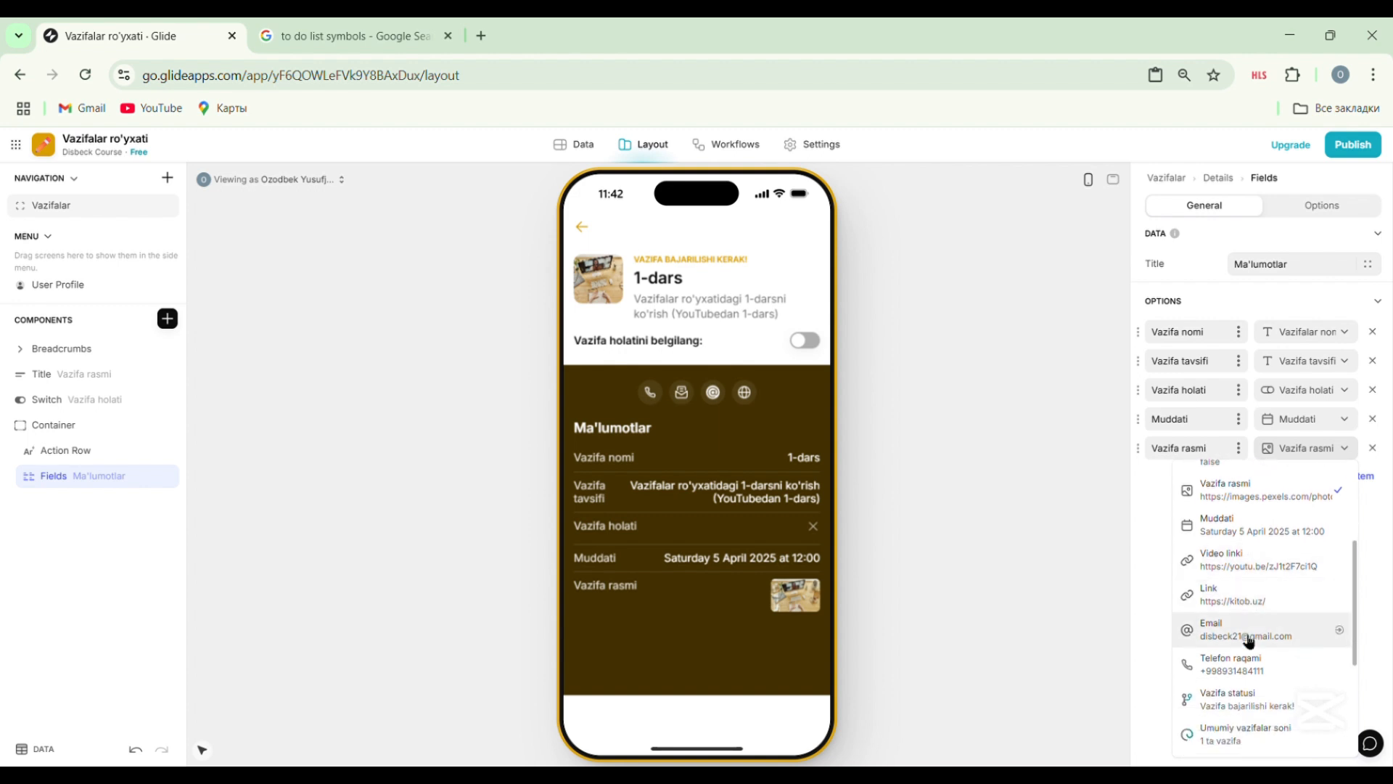
left_click(1248, 635)
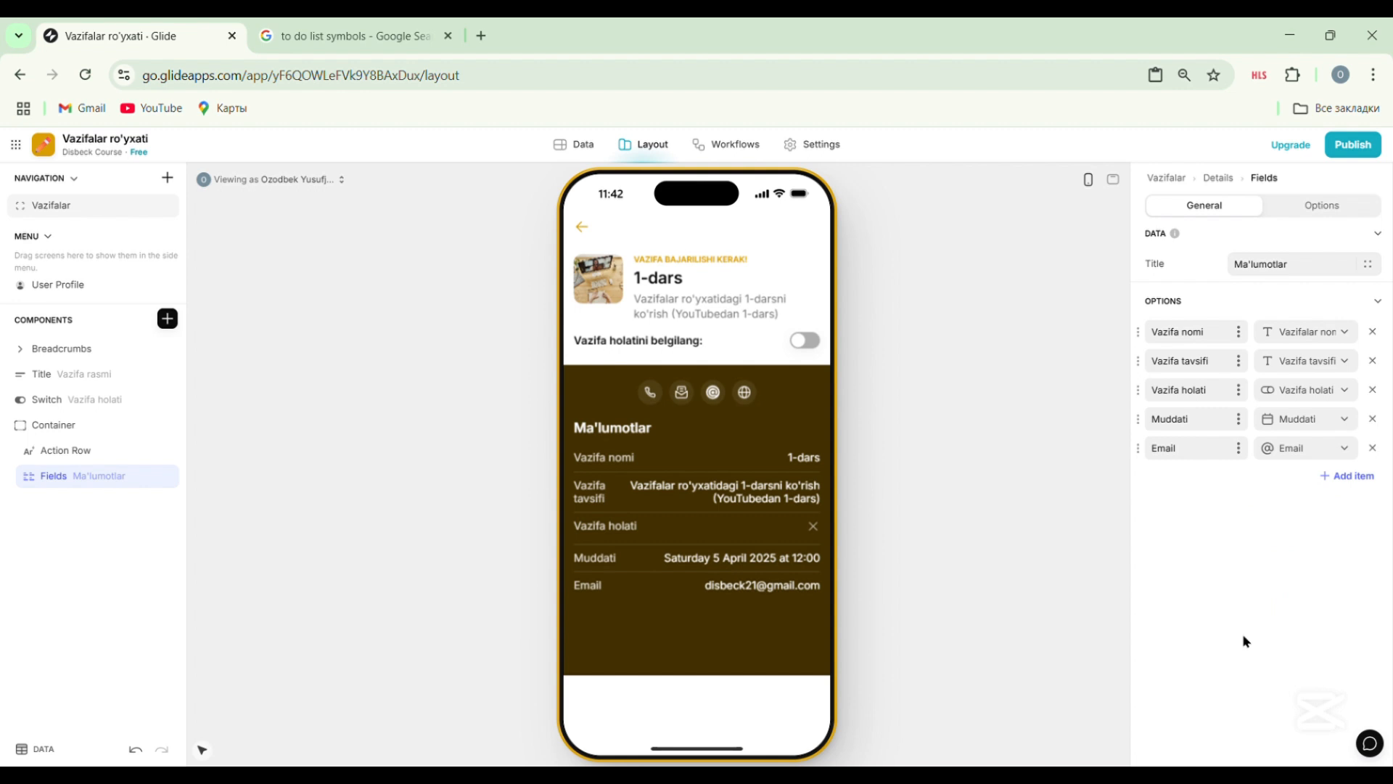
Add a sixth item to the fields and set its data source to Telefon raqami.
left_click(1375, 485)
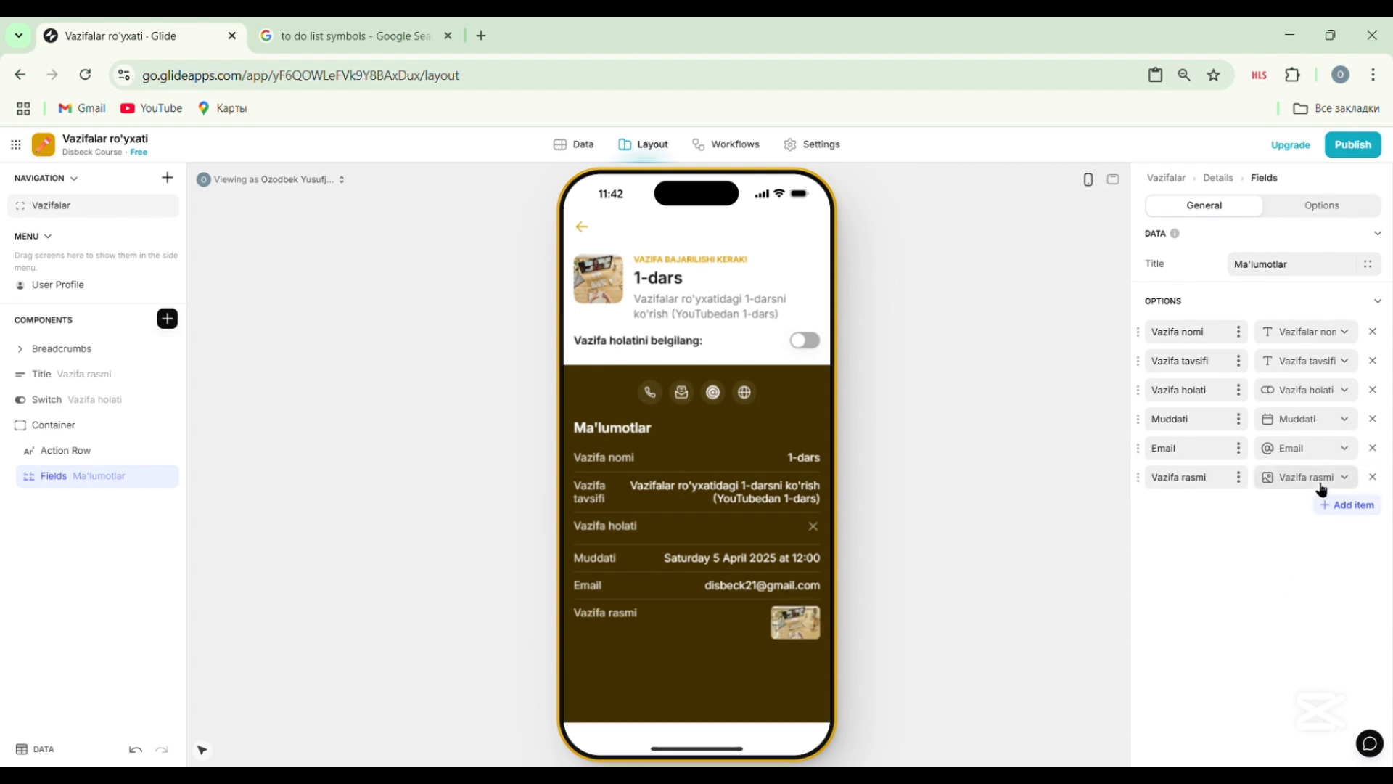
left_click(1317, 479)
scroll(1267, 367, "down", 5)
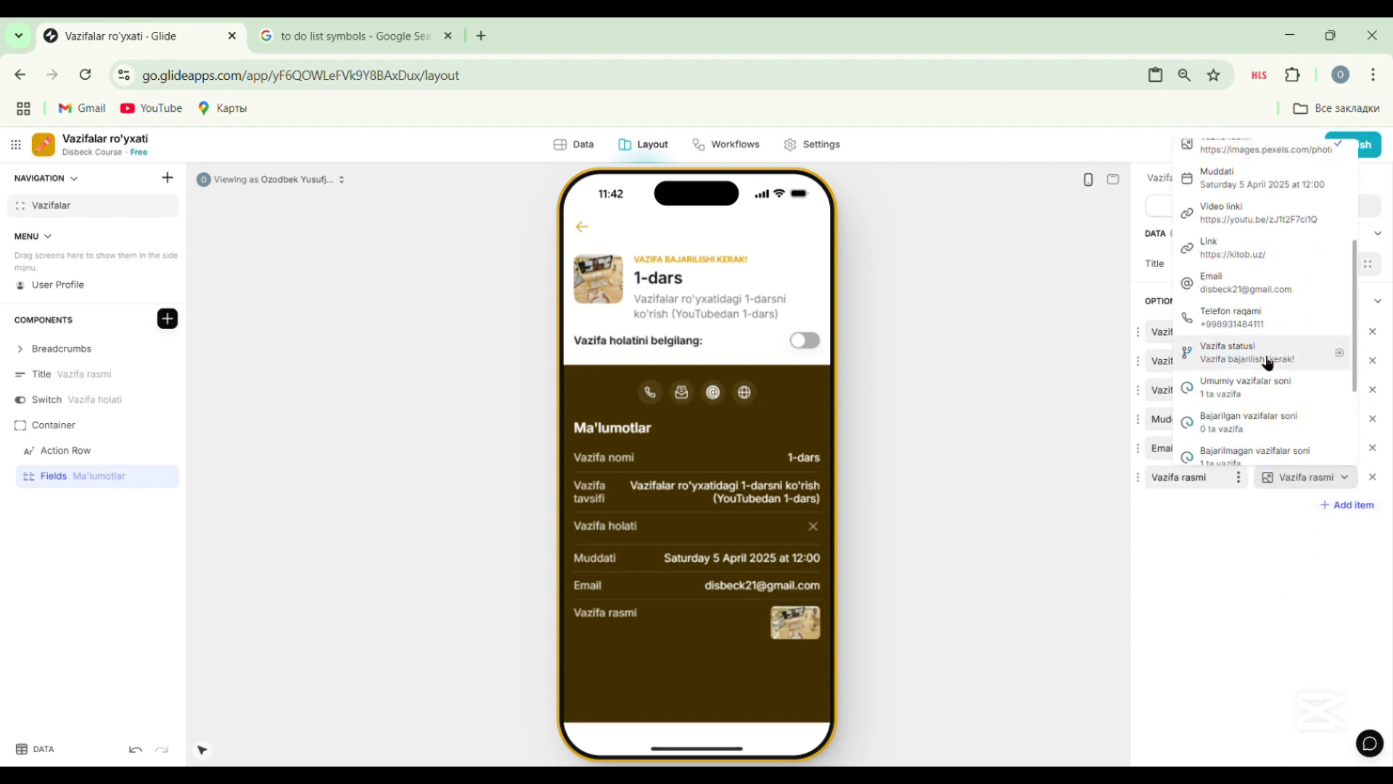
left_click(1256, 331)
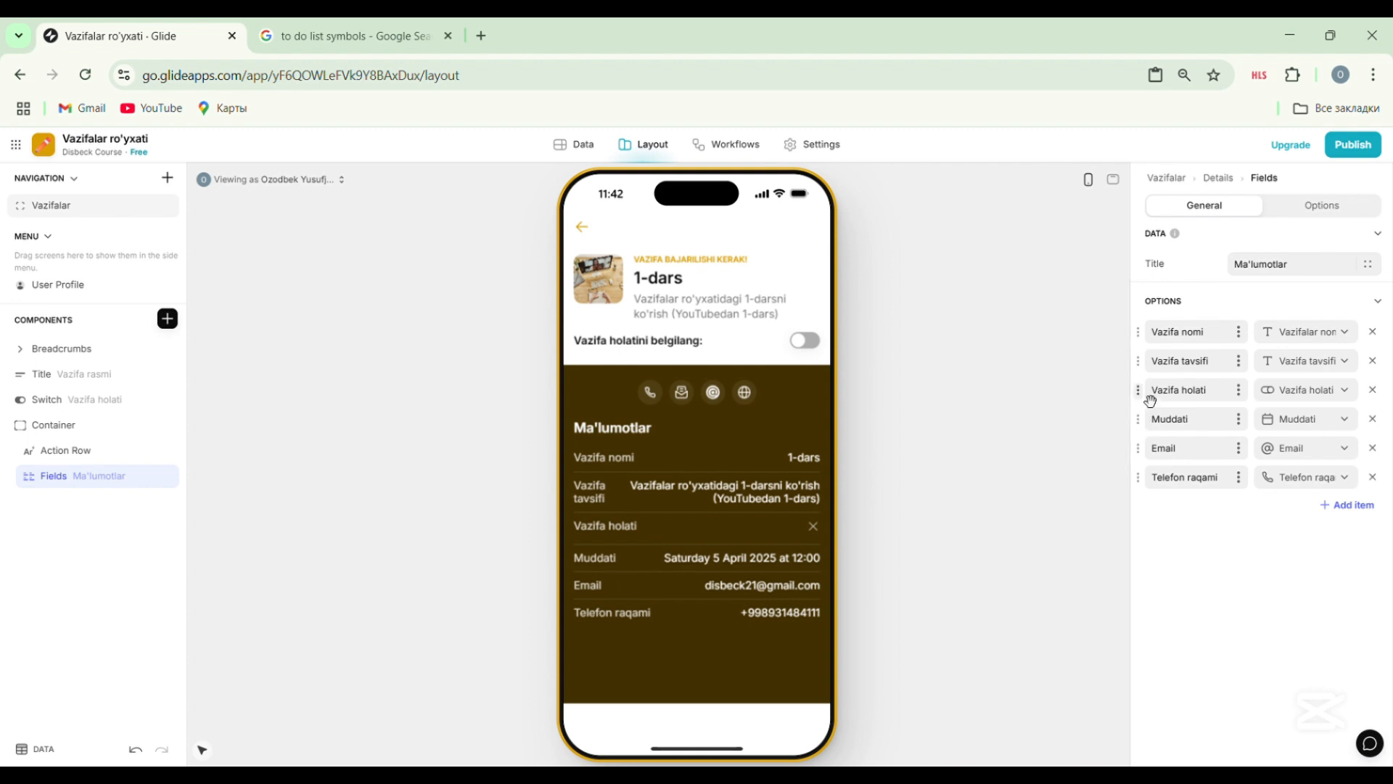
Move the Vazifa holati item to the start of the fields list and test the status switch on and off.
left_click_drag(1143, 392, 1135, 326)
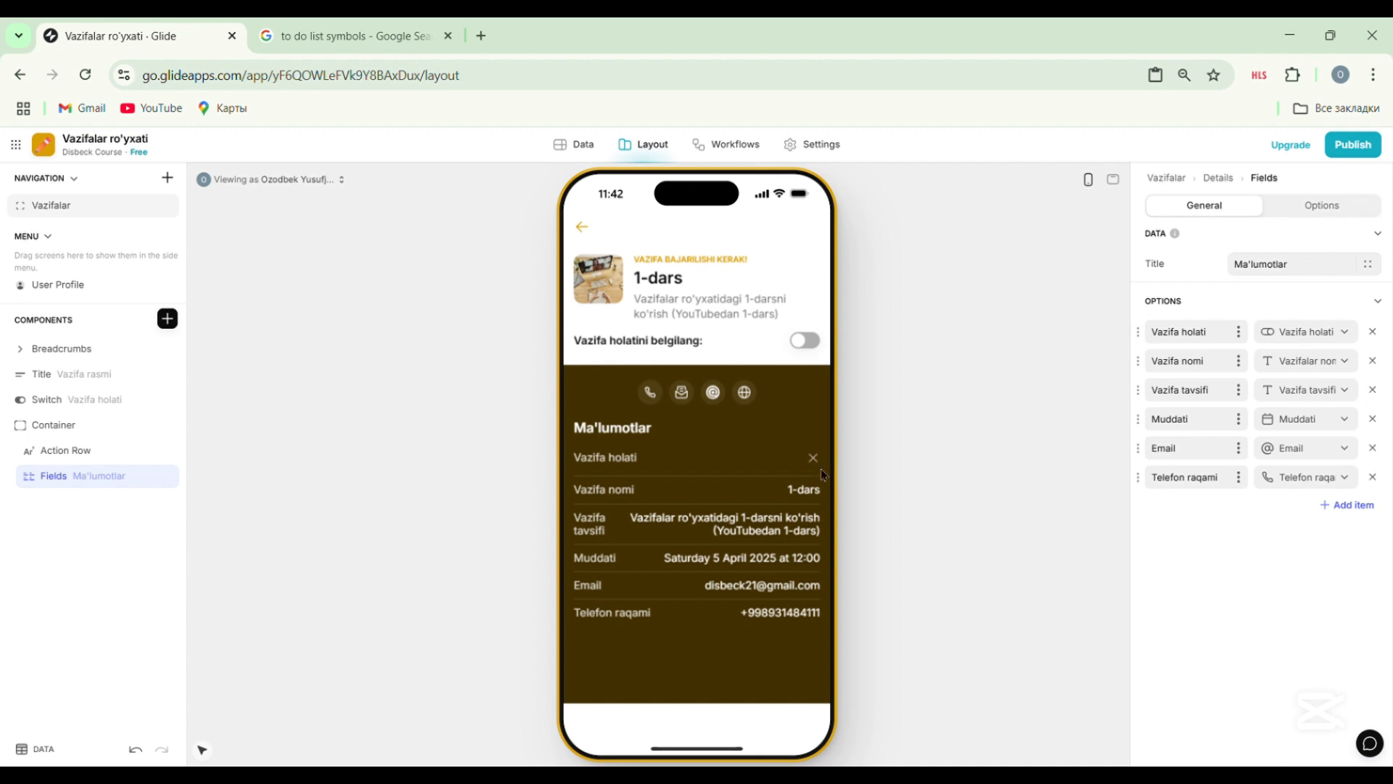
left_click(819, 347)
left_click(819, 347)
Search the components for "vi" and insert a Video component below the container on the details screen.
left_click(168, 319)
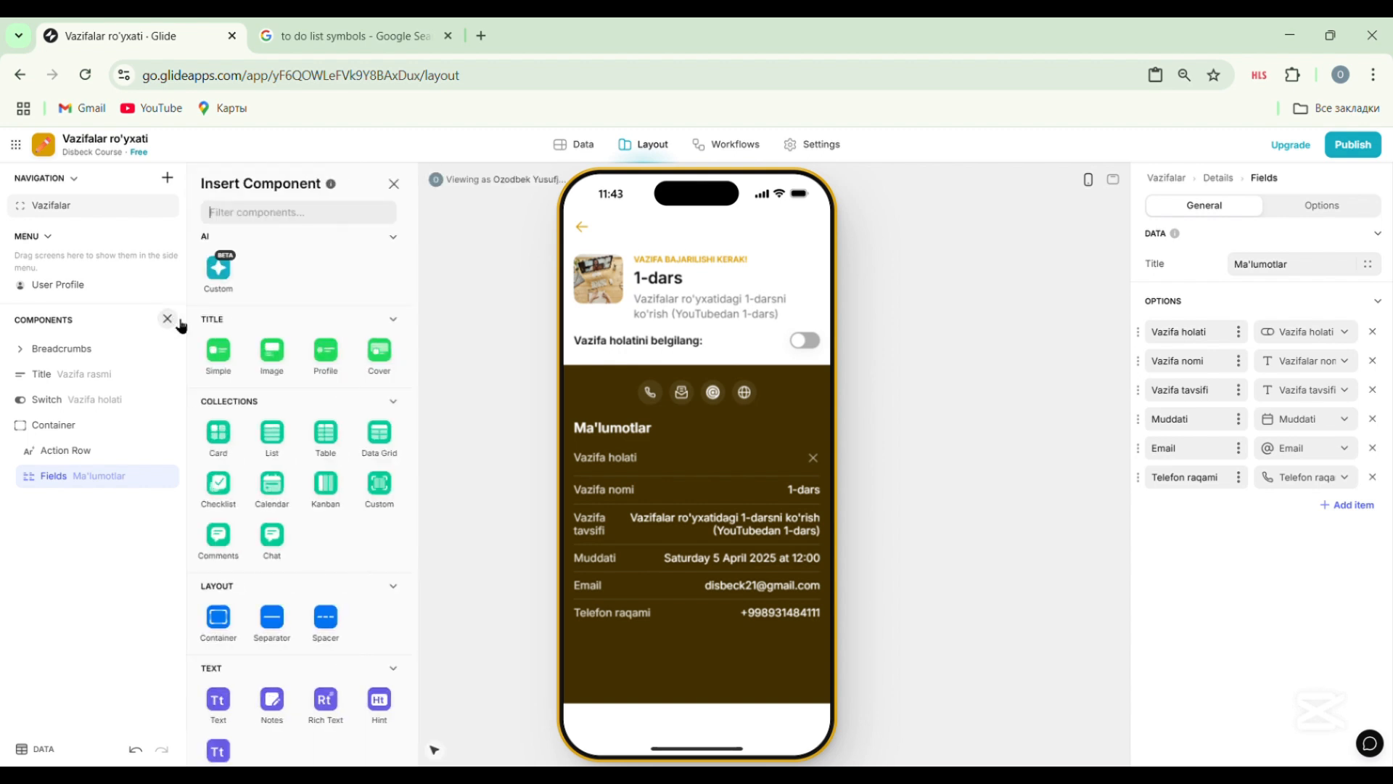
type("vi")
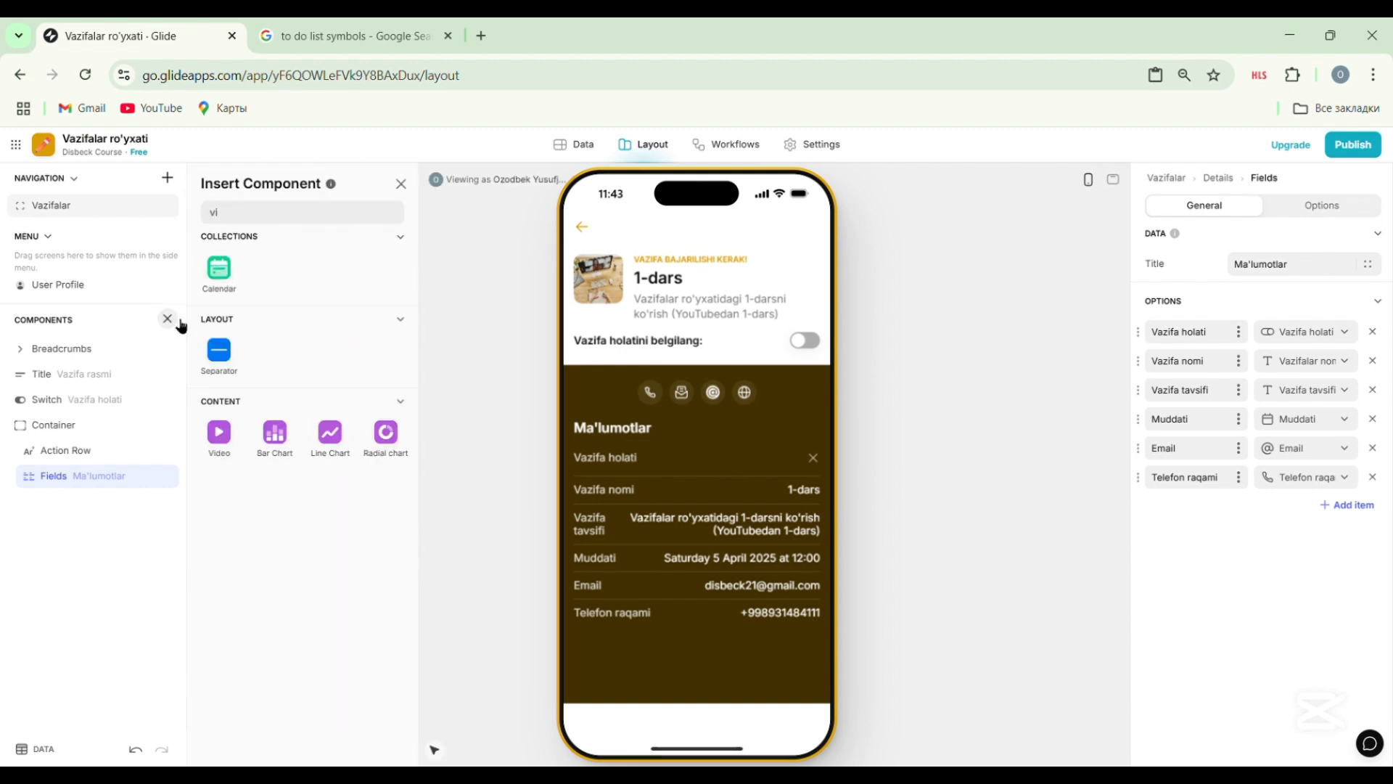
left_click(228, 455)
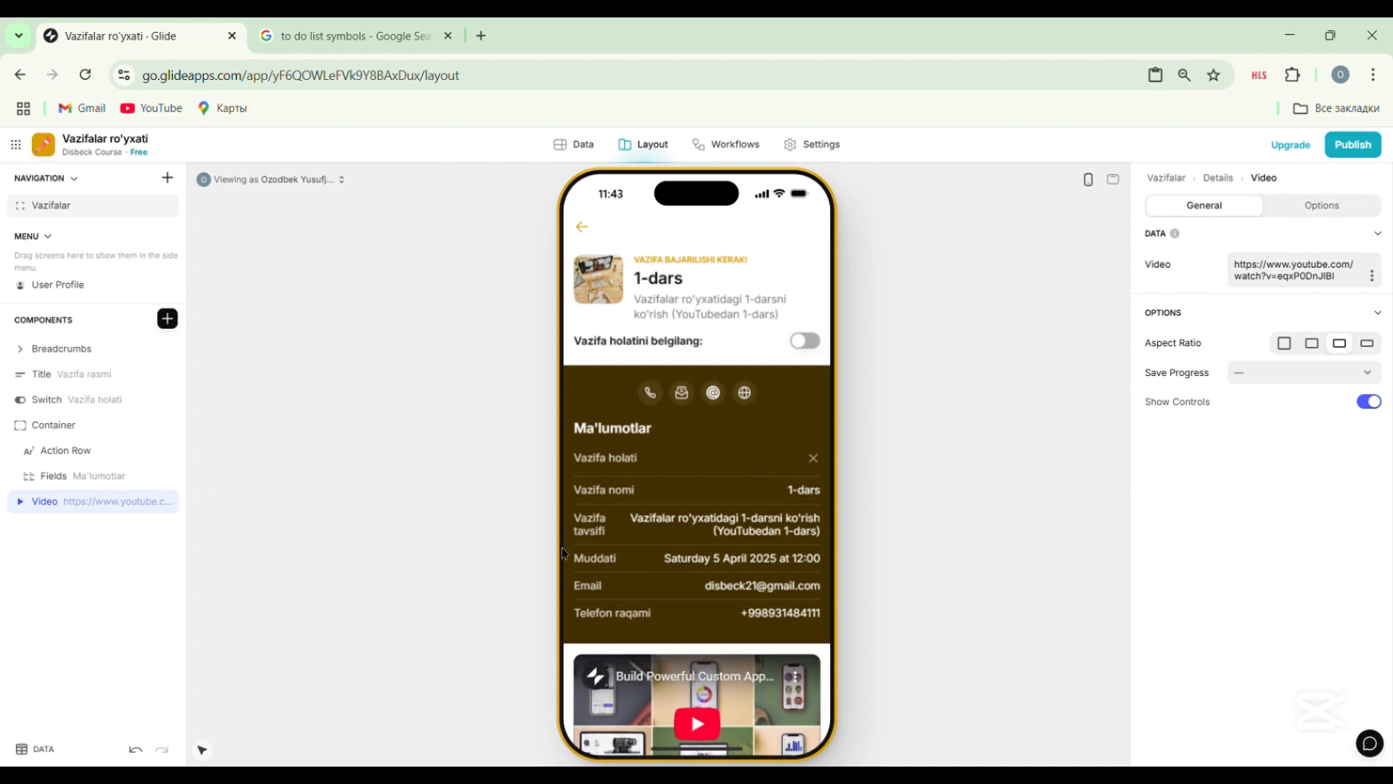
scroll(673, 602, "down", 2)
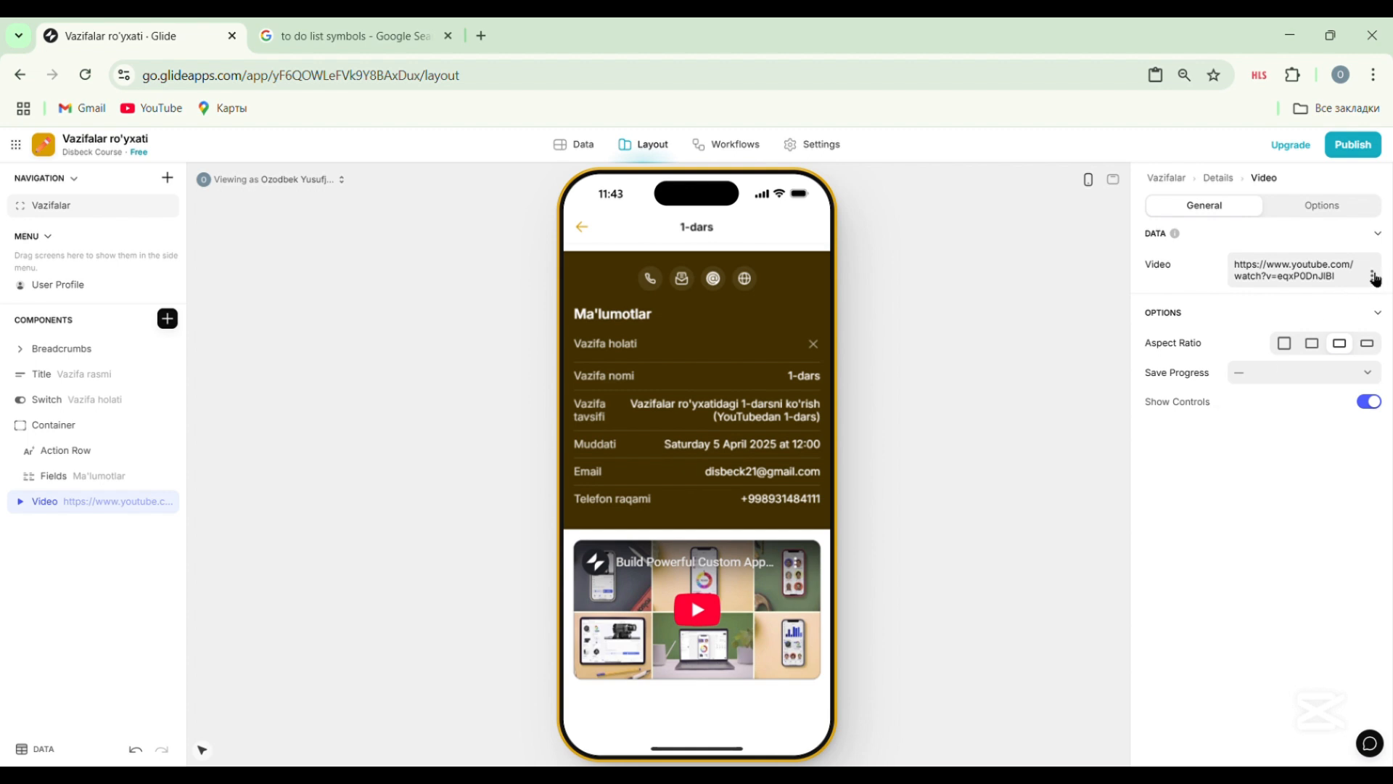
Set the Video component's data source to the Video linki column.
left_click(1373, 276)
scroll(1250, 563, "down", 3)
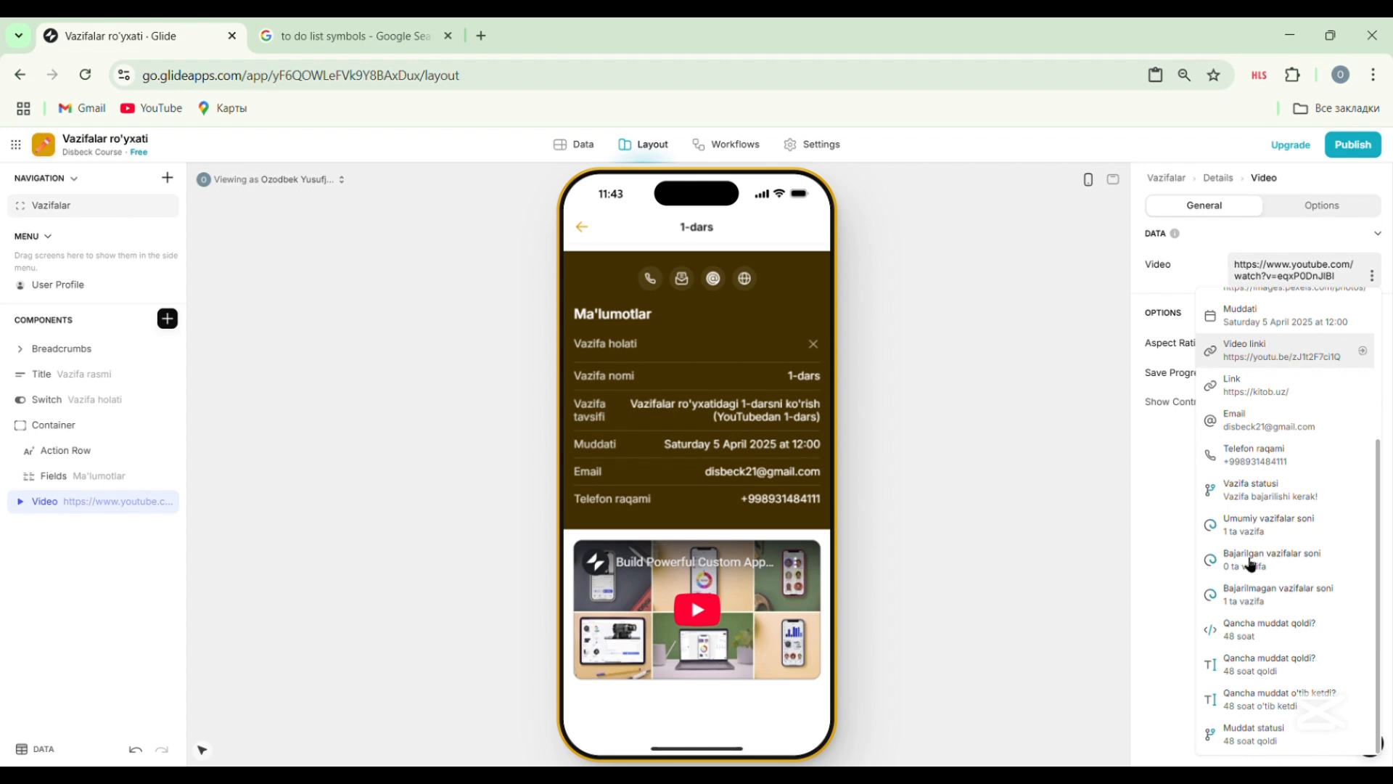
scroll(1266, 500, "up", 2)
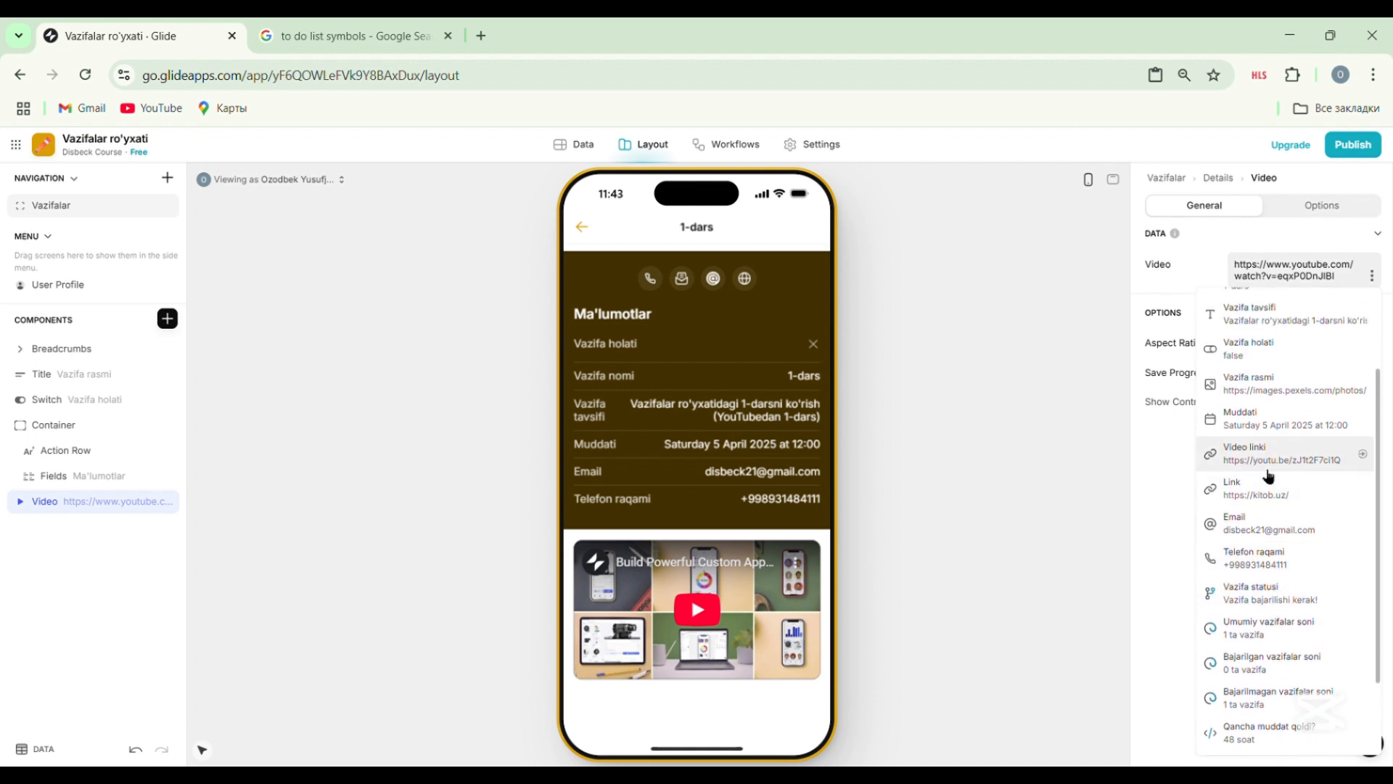
left_click(1271, 465)
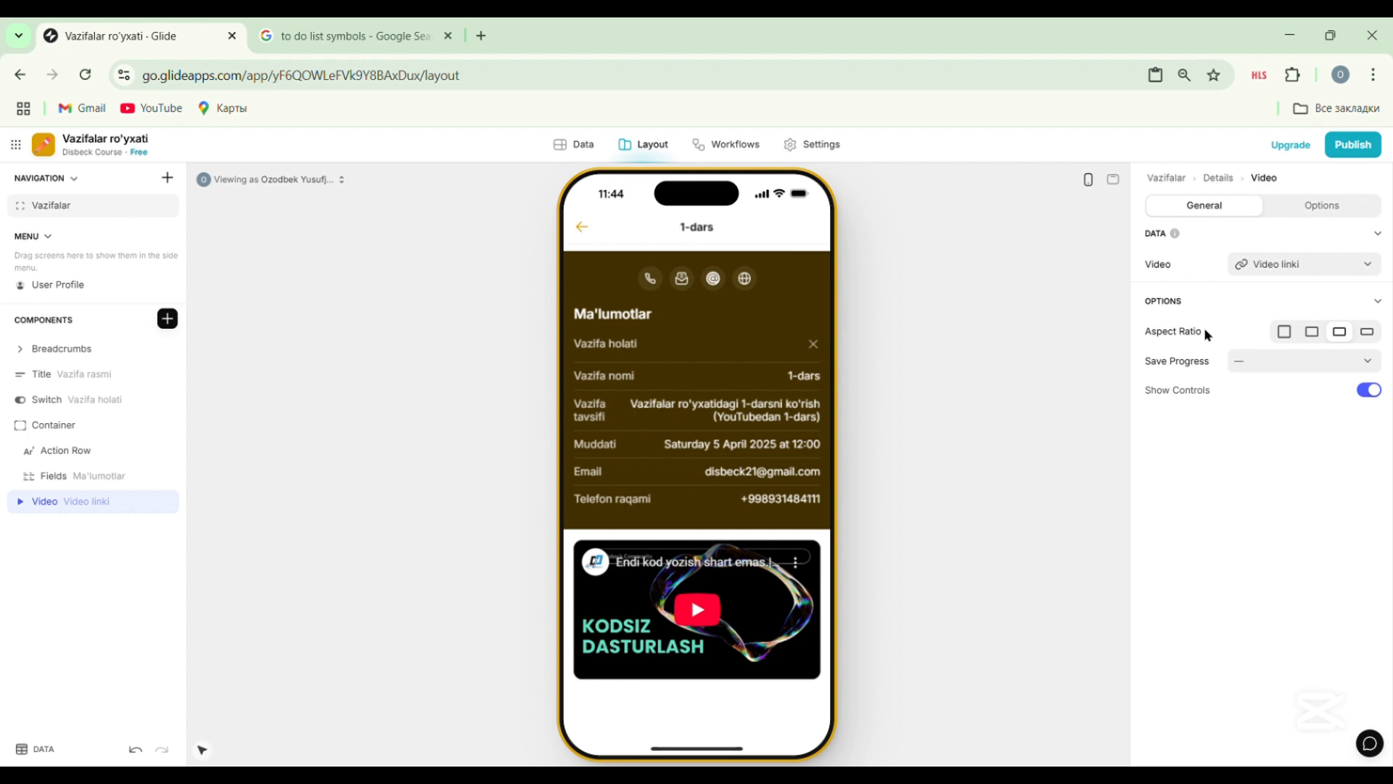
Try the square, 4:3, 16:9 and 3:1 aspect ratios on the video and return it to 16:9.
left_click(1291, 333)
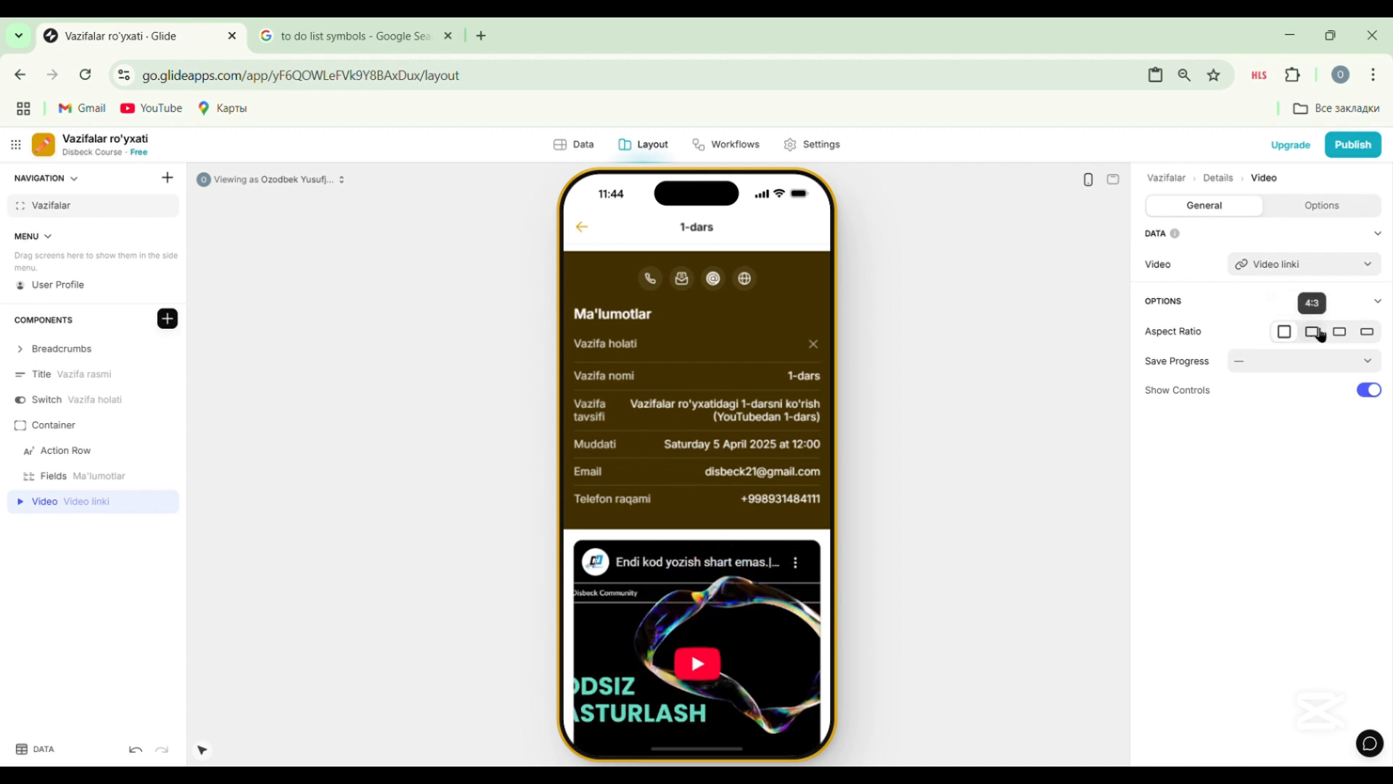
left_click(1318, 333)
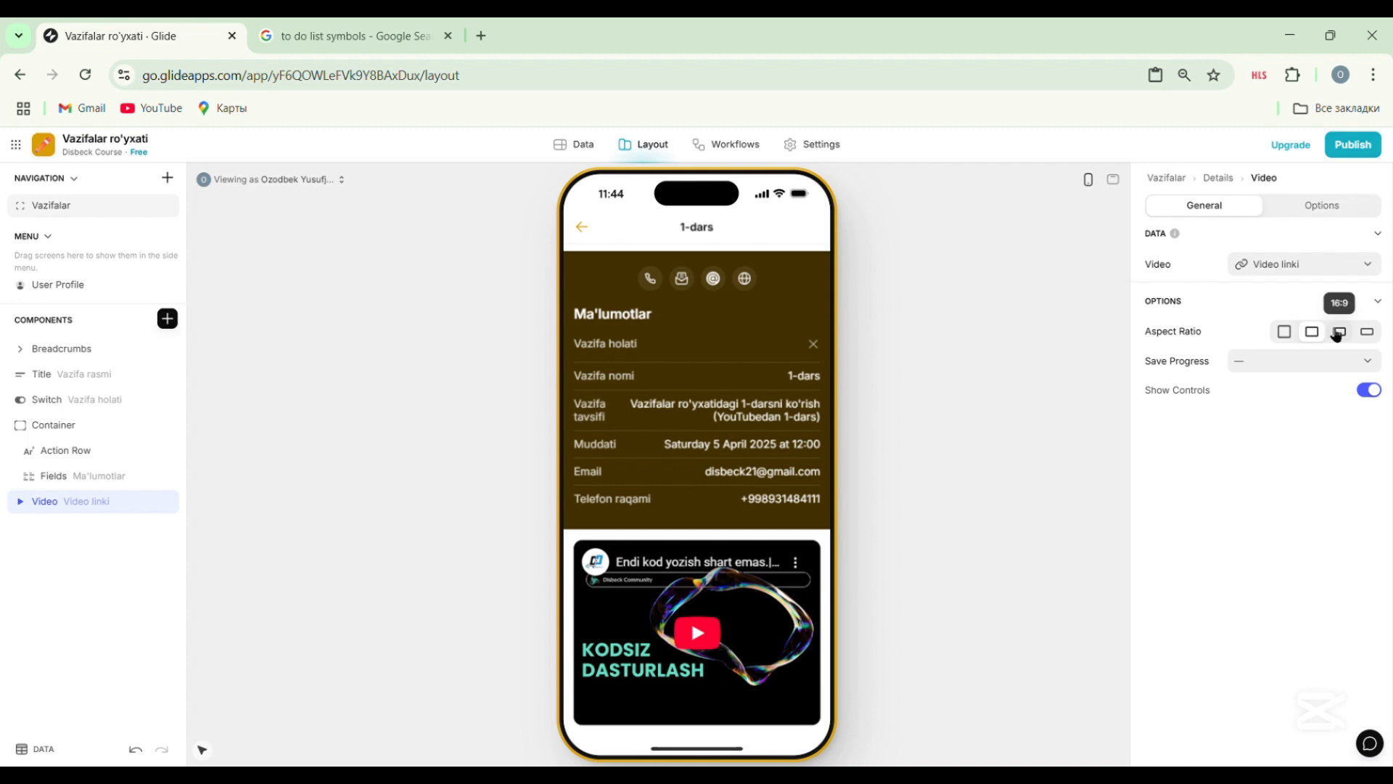
left_click(1339, 332)
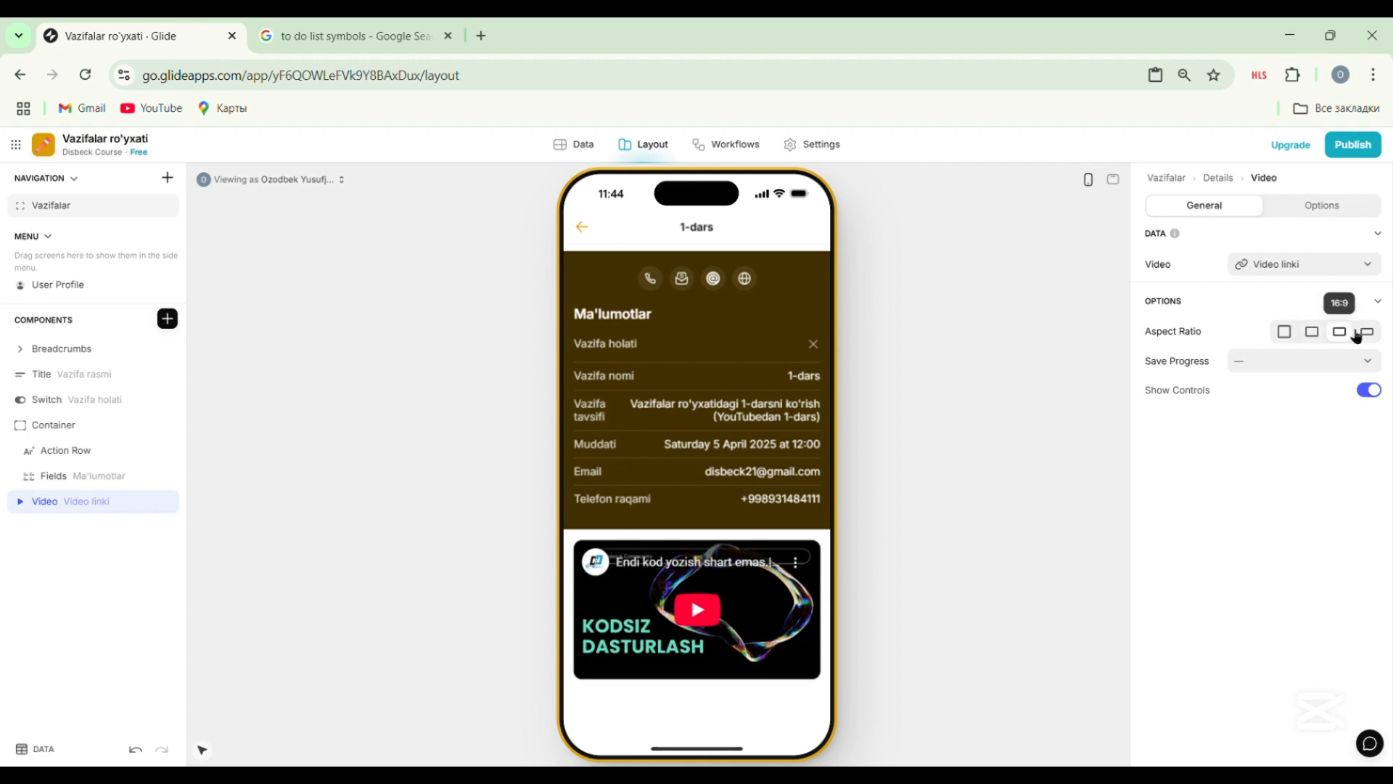
left_click(1368, 334)
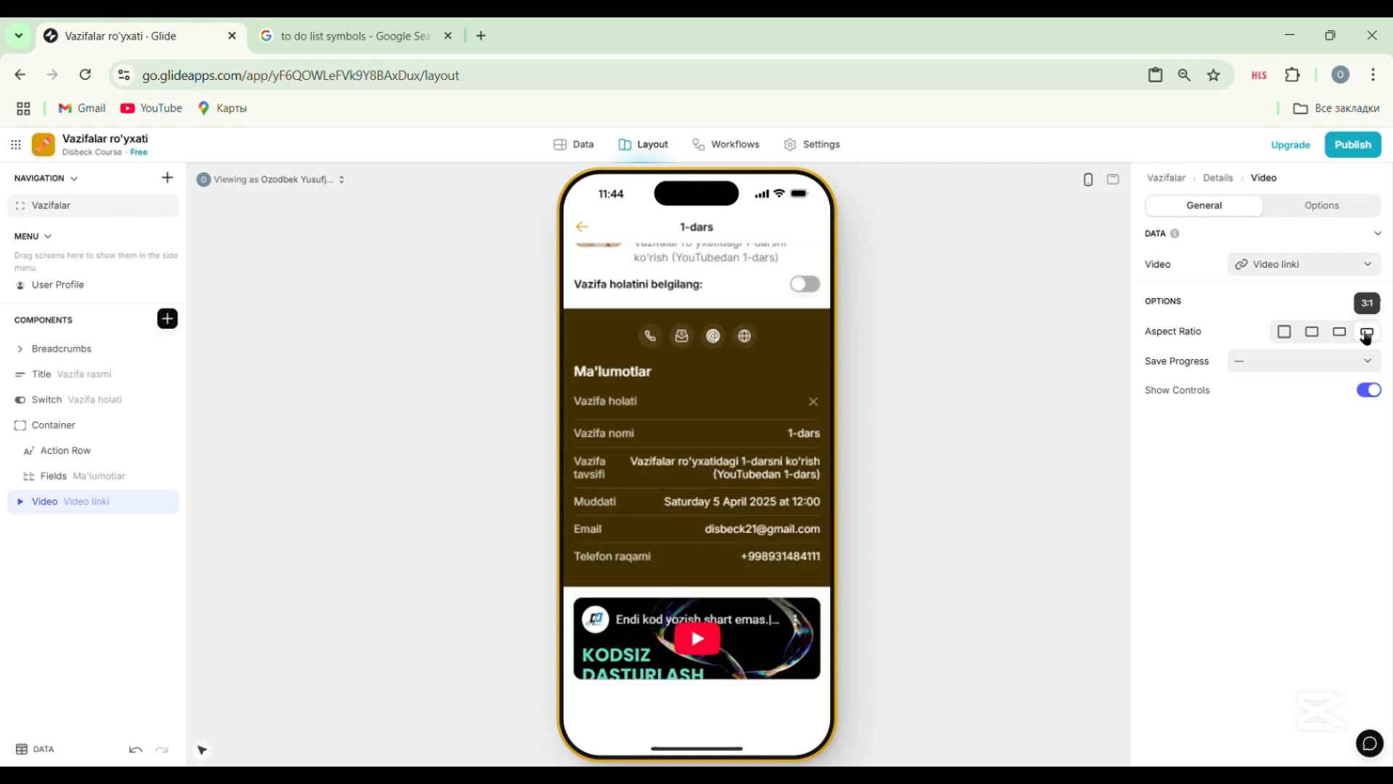
left_click(1339, 333)
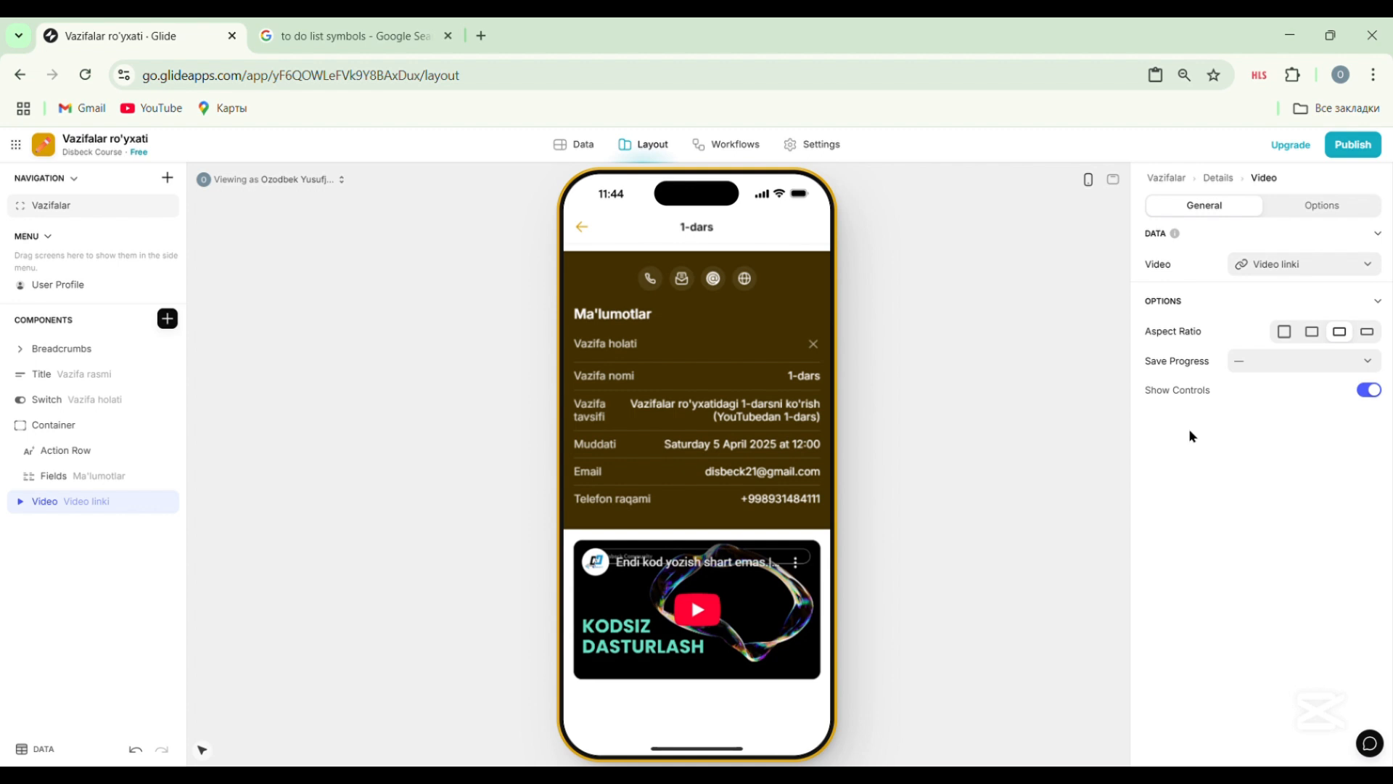
Test the video's playback in the preview with Show Controls on and off, leaving Show Controls enabled.
left_click(706, 608)
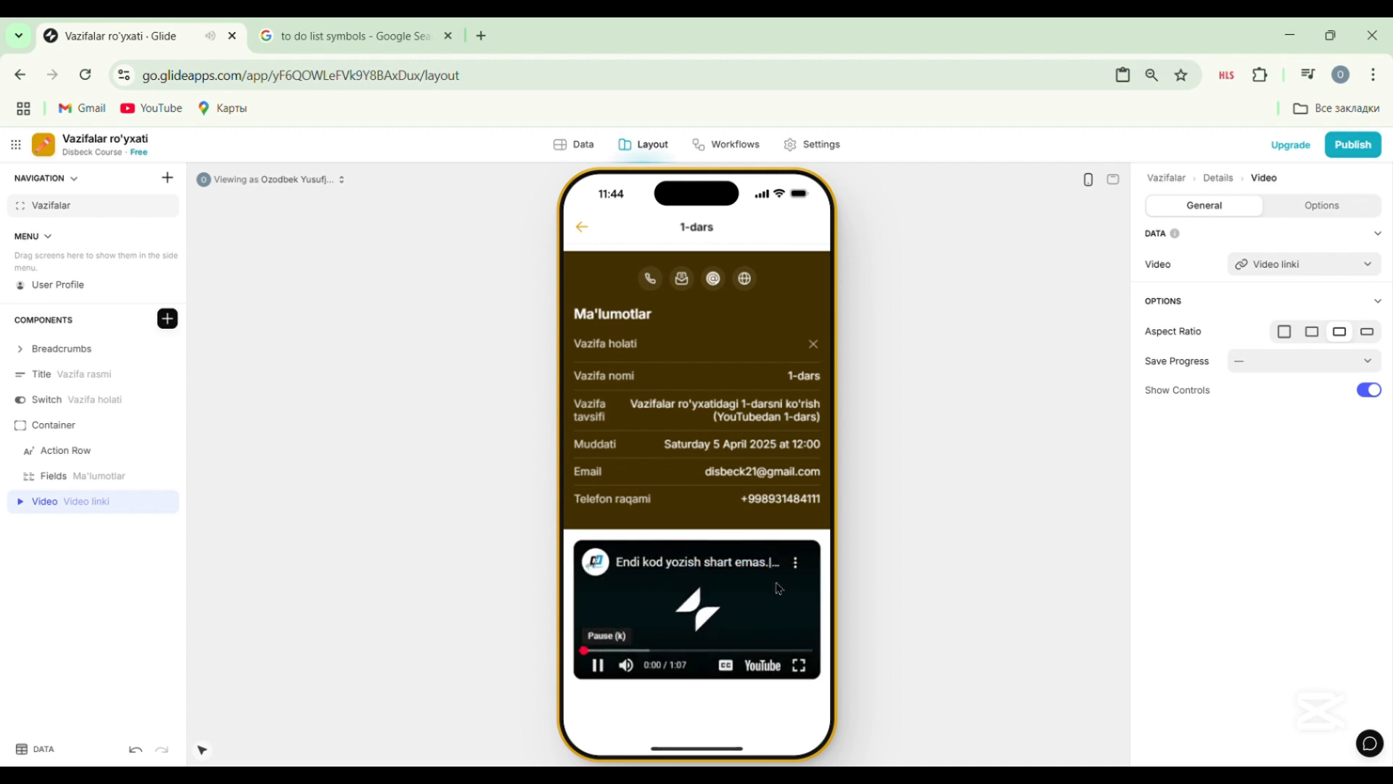
left_click(678, 615)
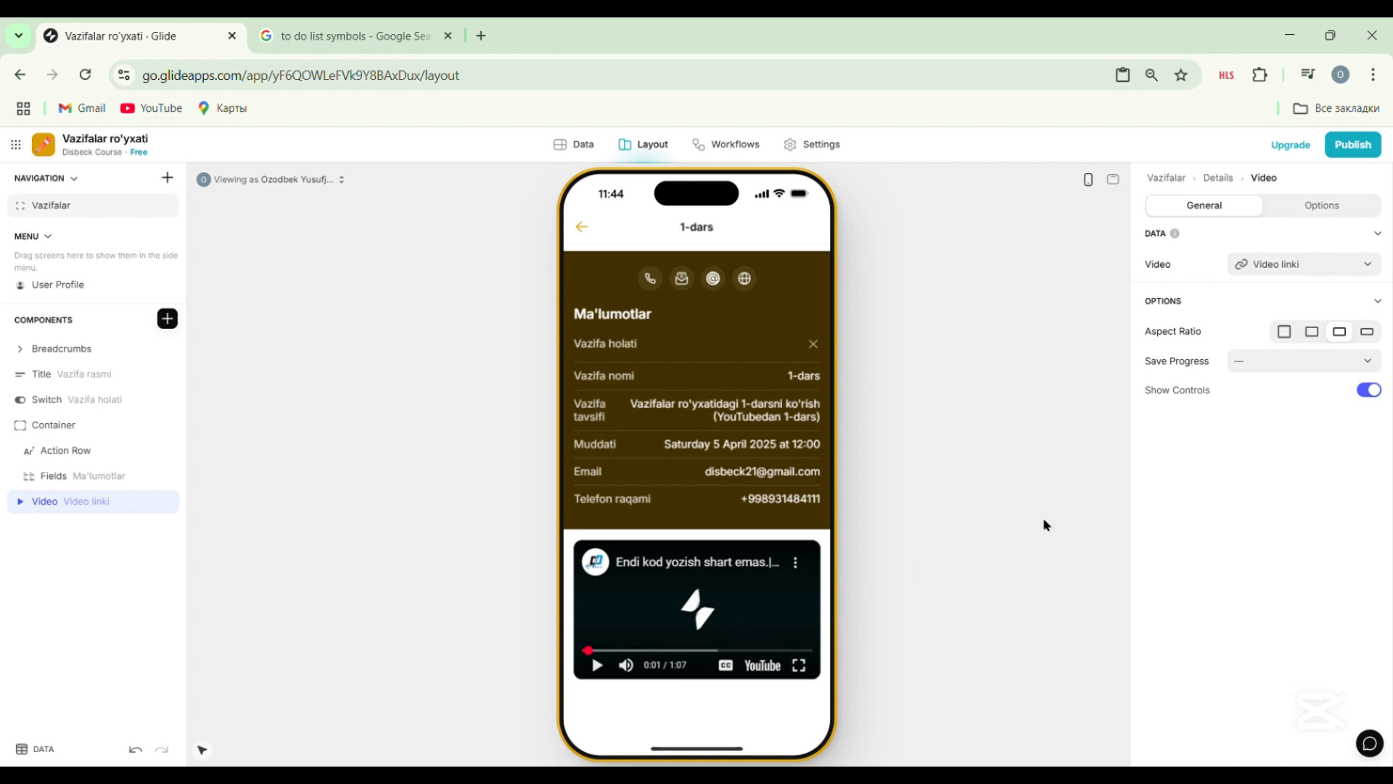
left_click(1369, 392)
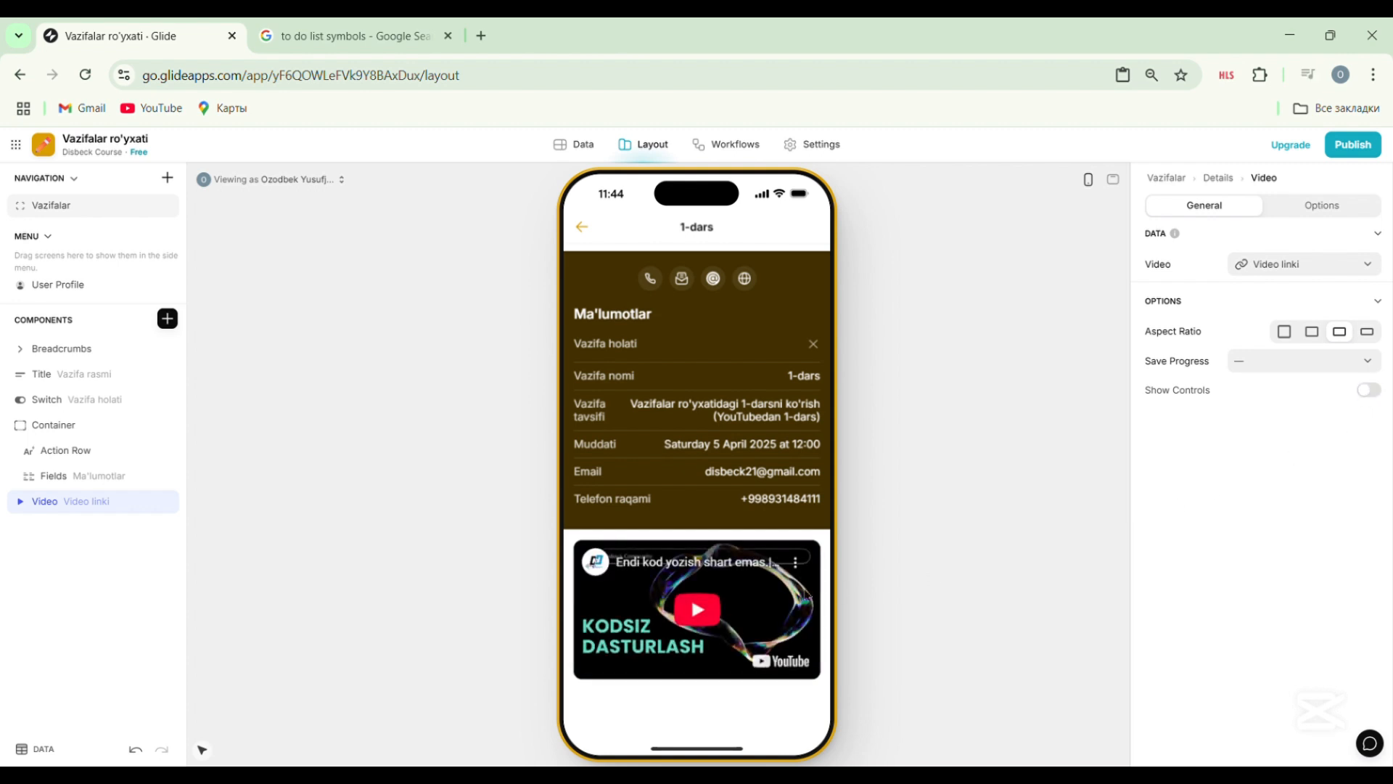
left_click(711, 628)
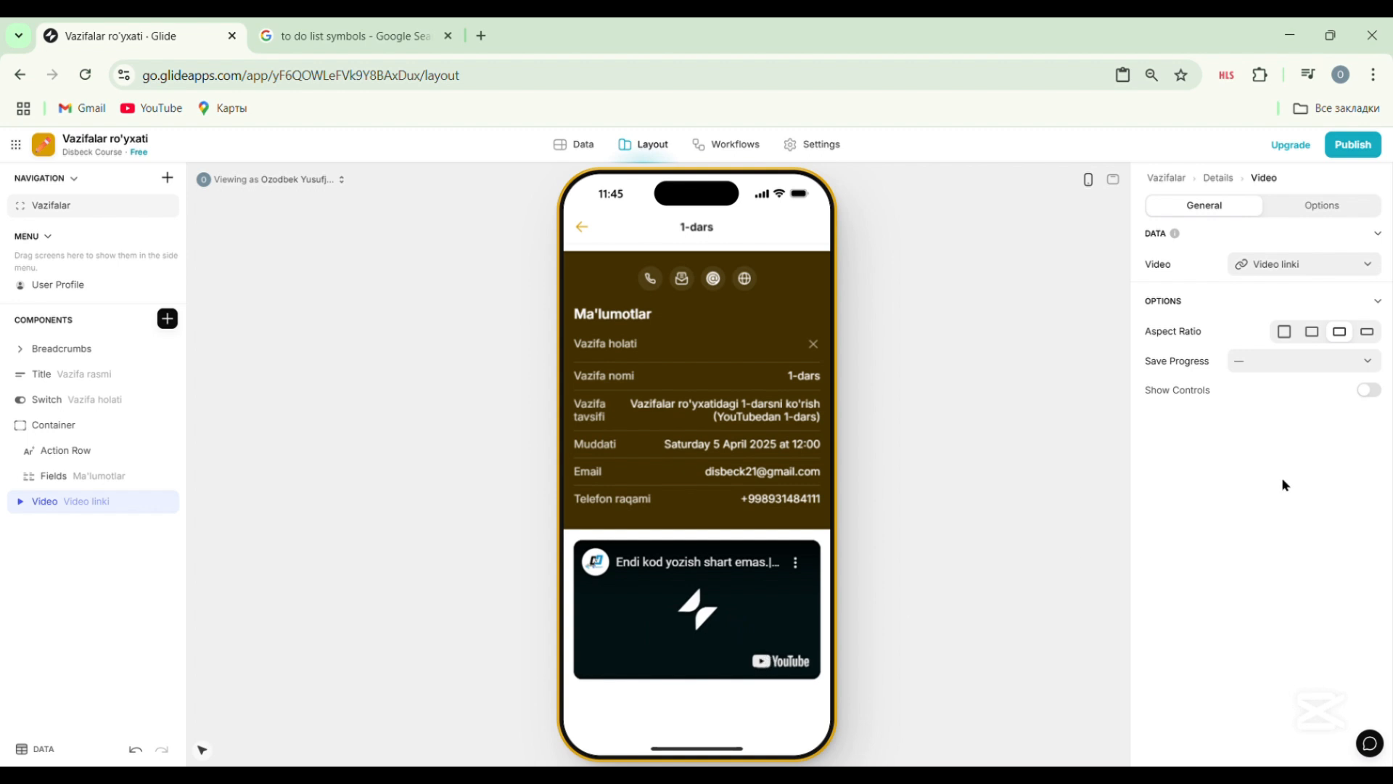
left_click(1371, 391)
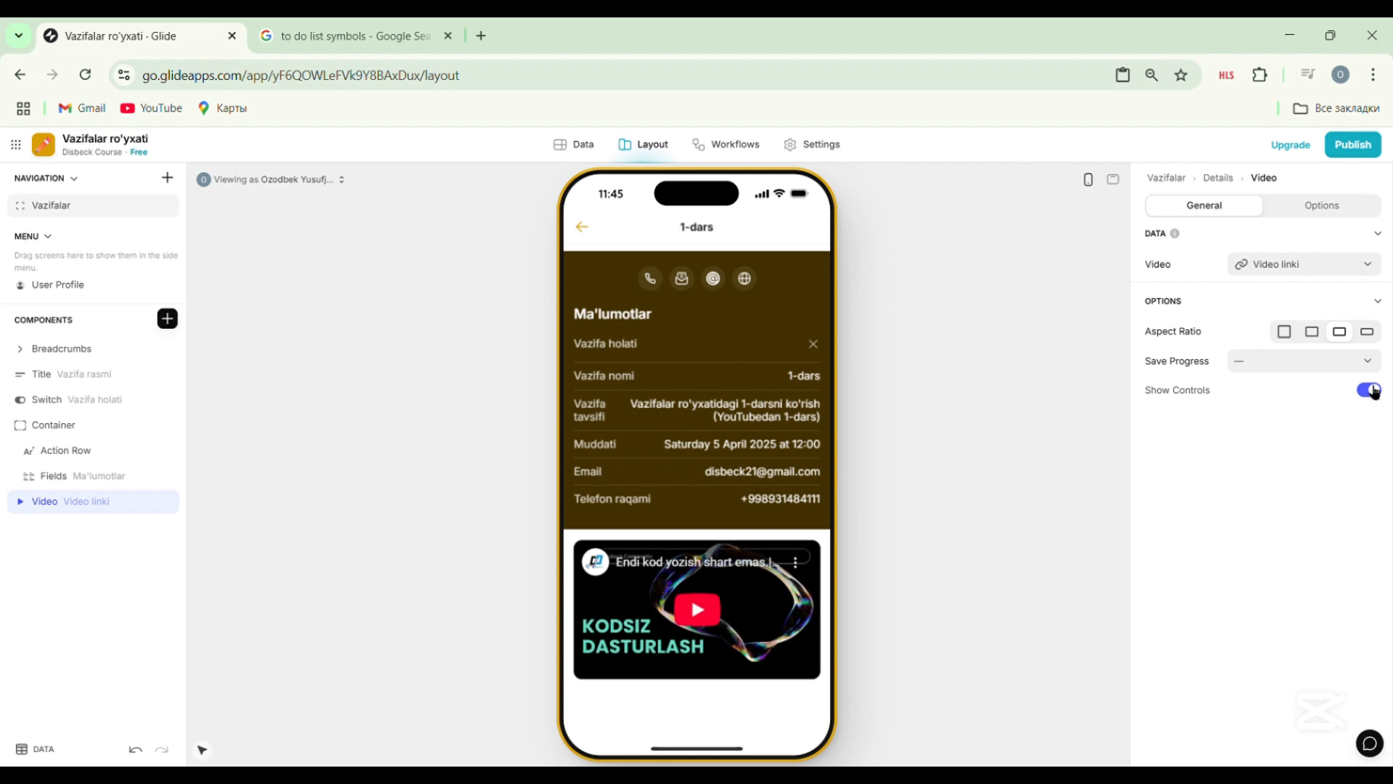
Add a visibility condition showing the Video component when Video linki is not empty, and return the preview to the Vazifalar screen.
left_click(1313, 208)
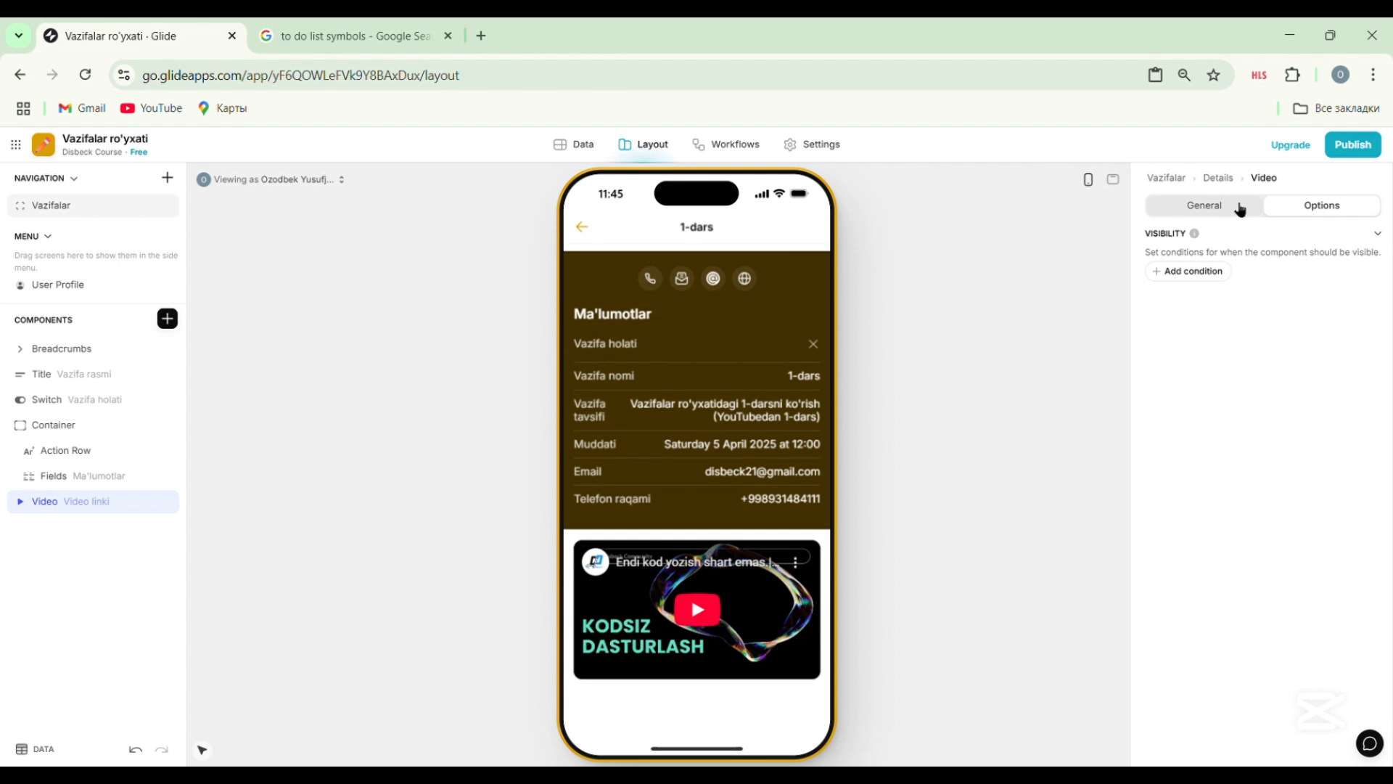
left_click(1196, 274)
left_click(1255, 263)
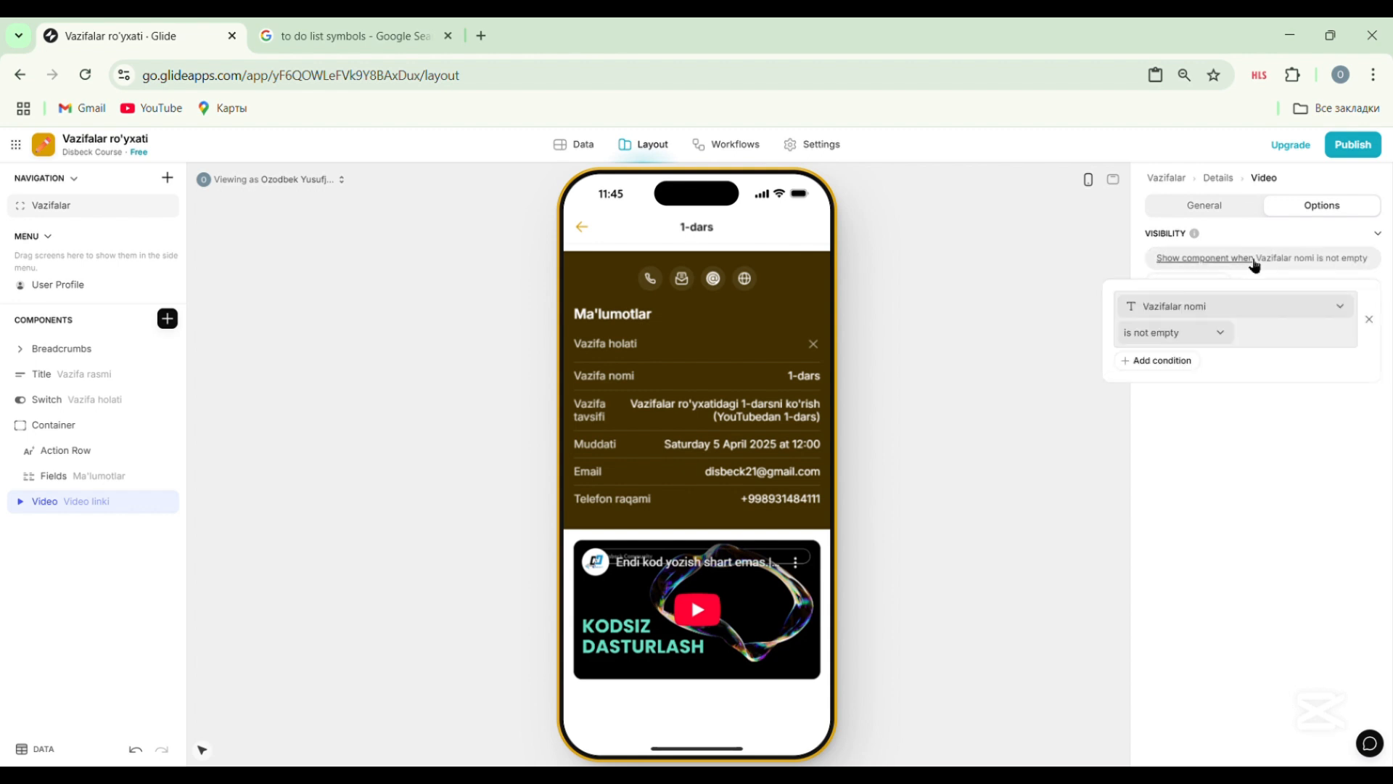
left_click(1244, 304)
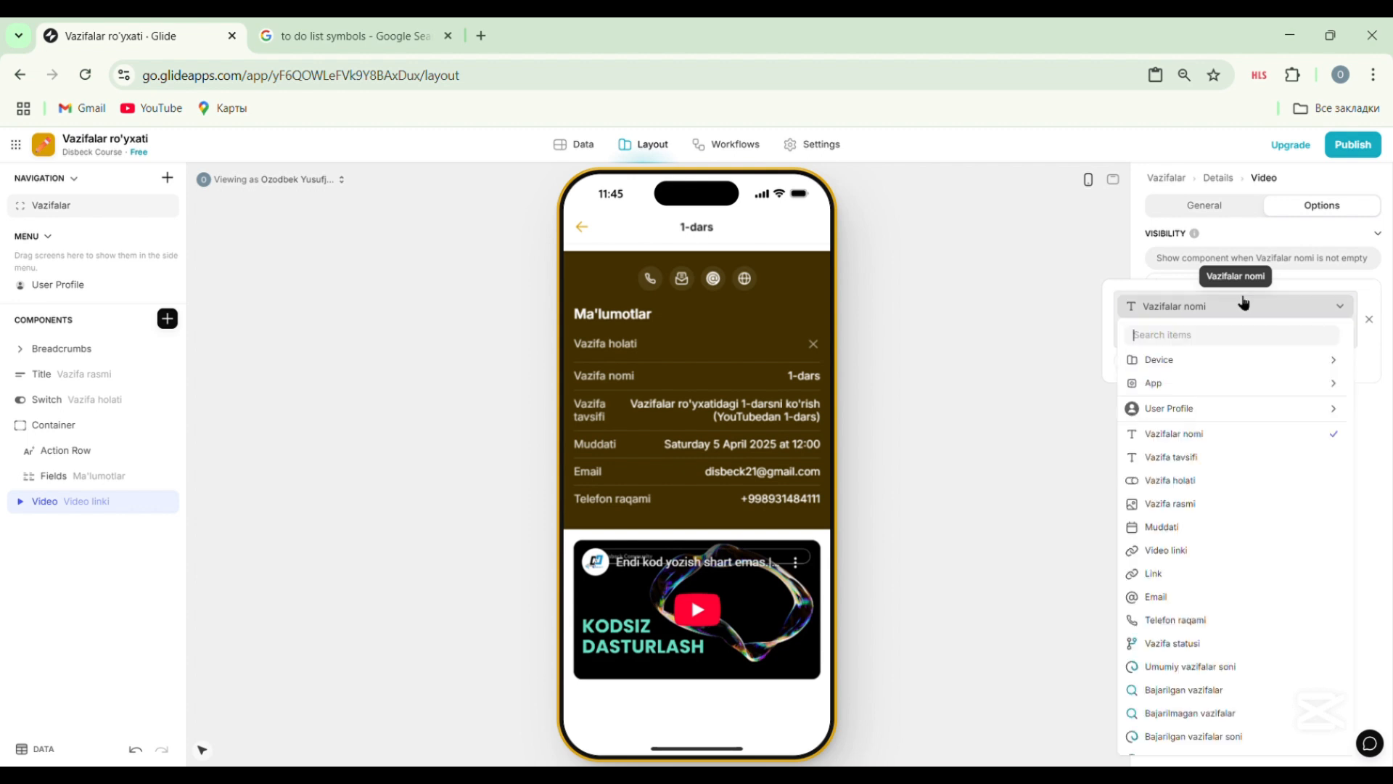
left_click(1214, 558)
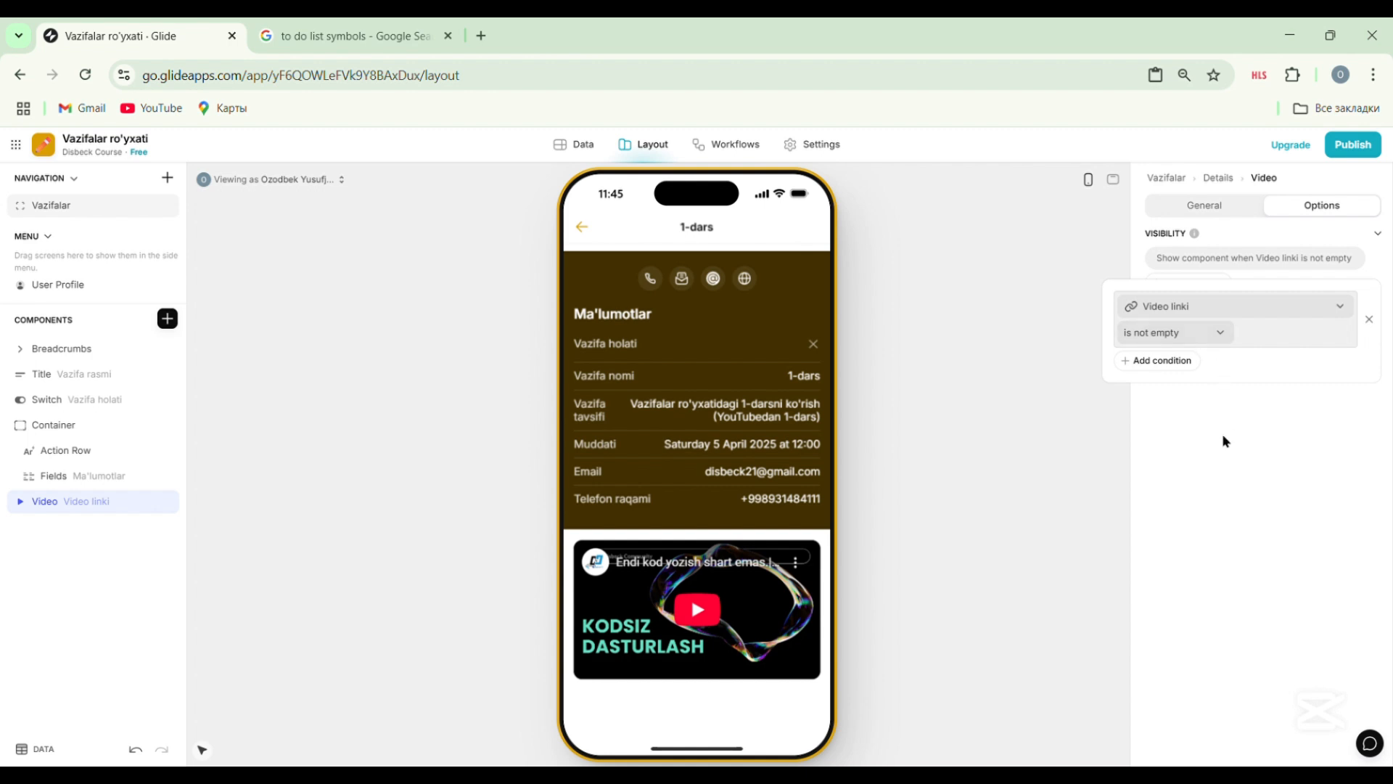
left_click(964, 473)
scroll(791, 421, "up", 2)
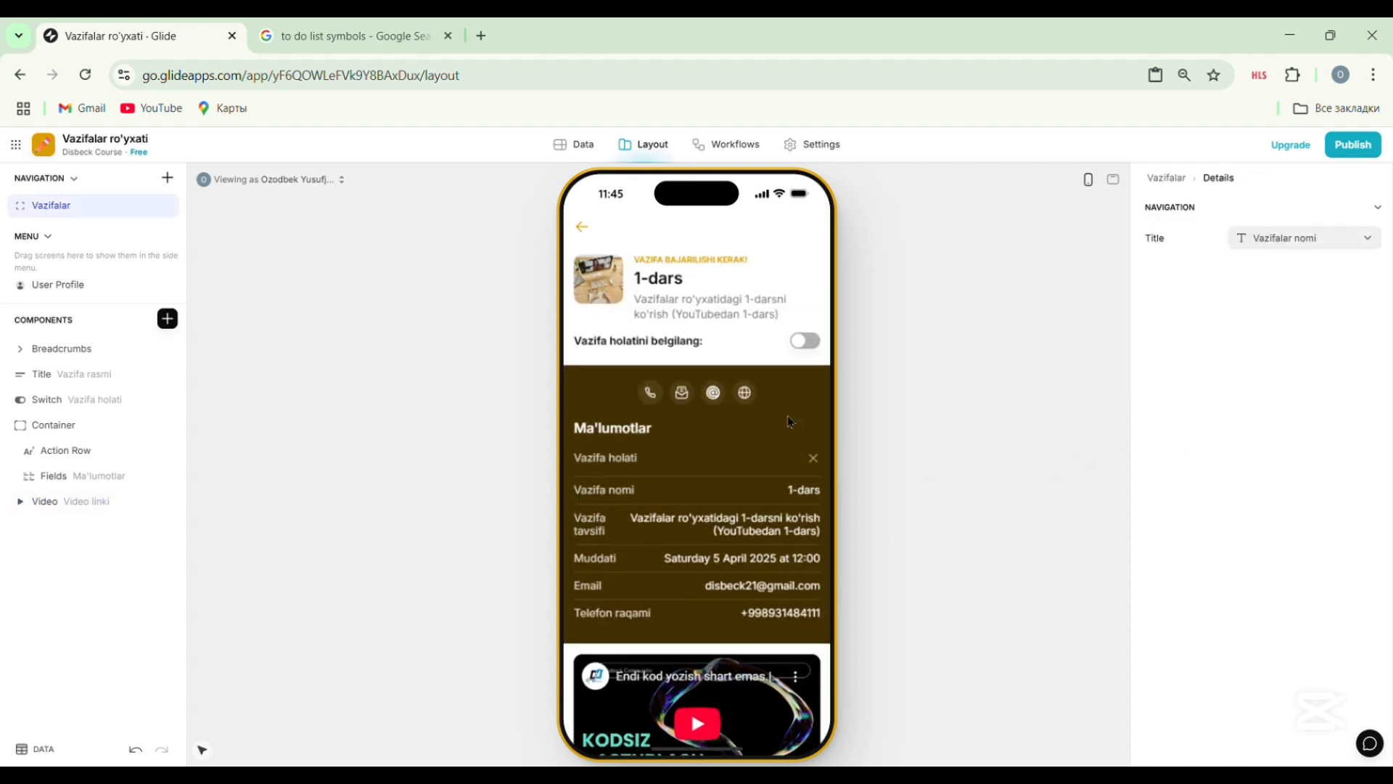
left_click(582, 227)
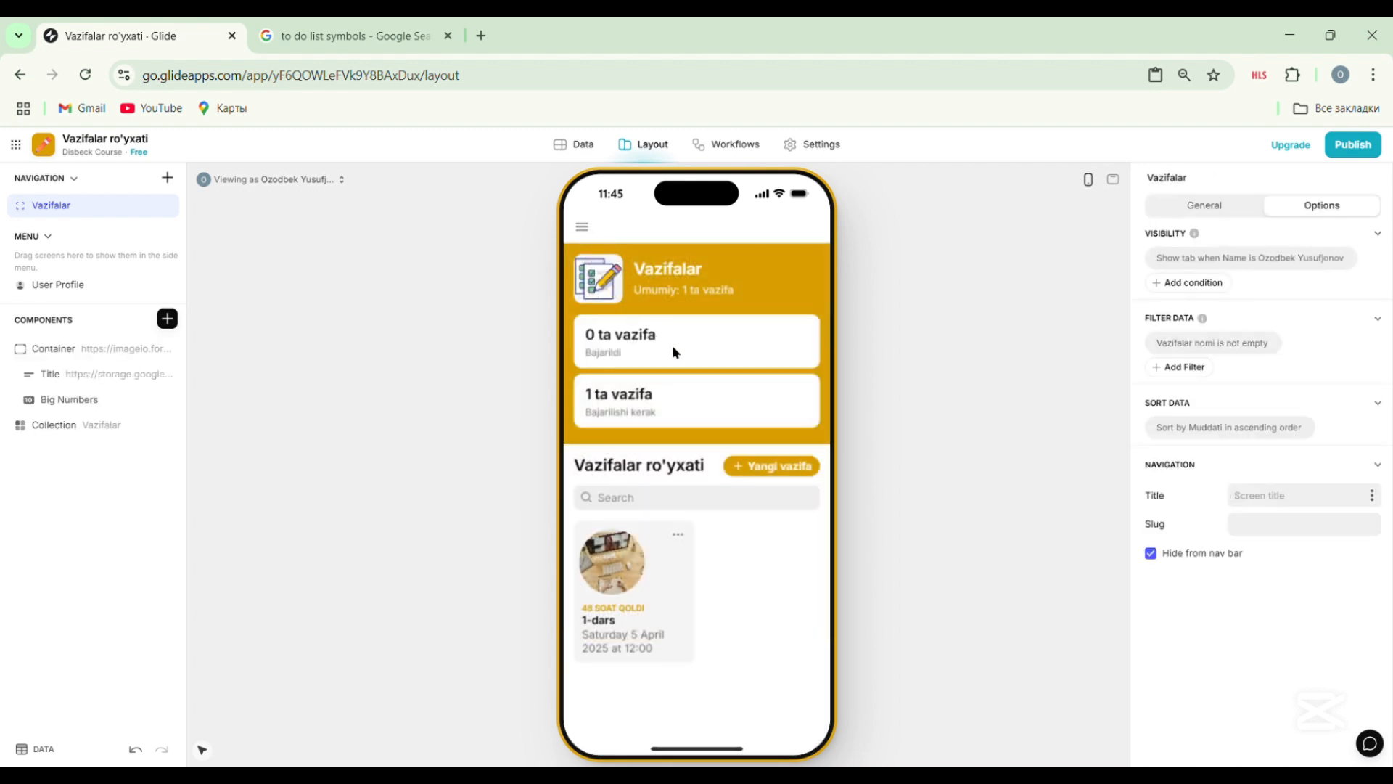